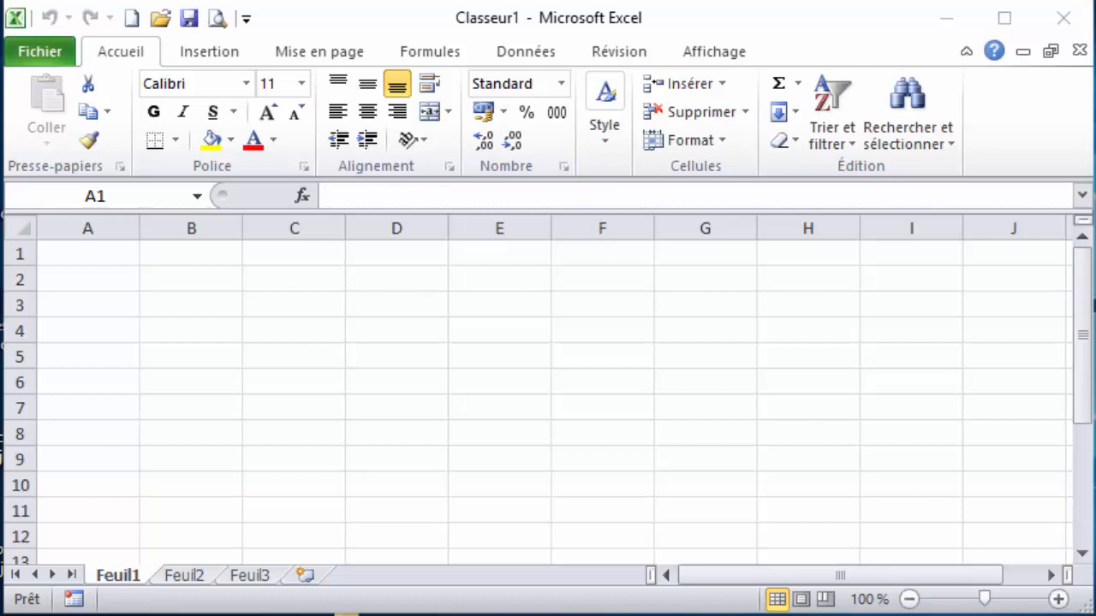
Move the active cell from A1 to B2 and back, across to D1, down to A3, and back to A1
{"action": "left_click", "coordinate": [60, 252]}
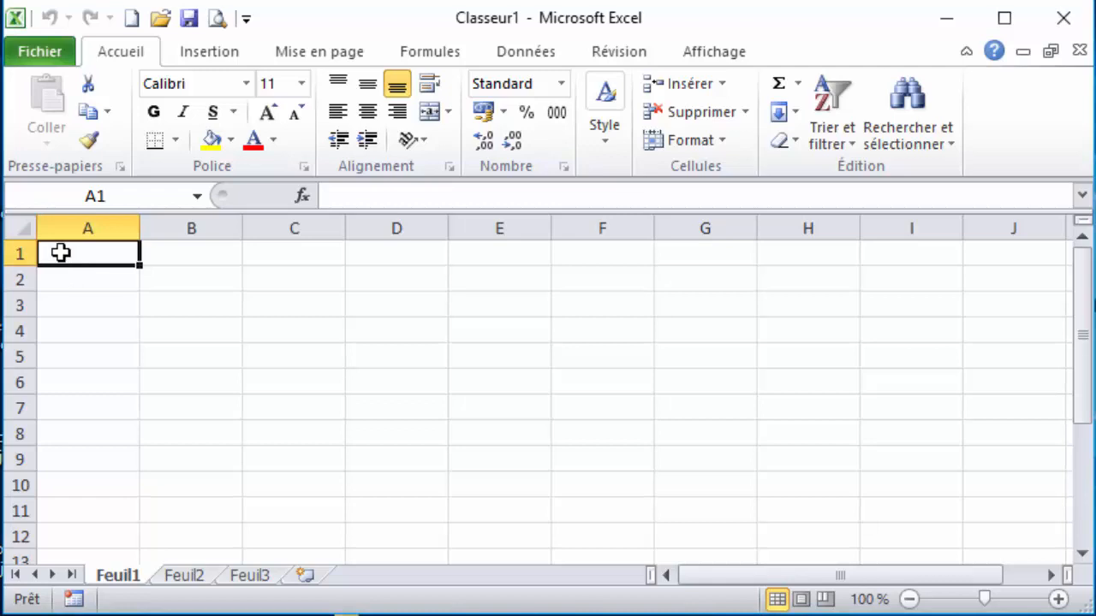
{"action": "key", "text": "Right"}
{"action": "key", "text": "Down"}
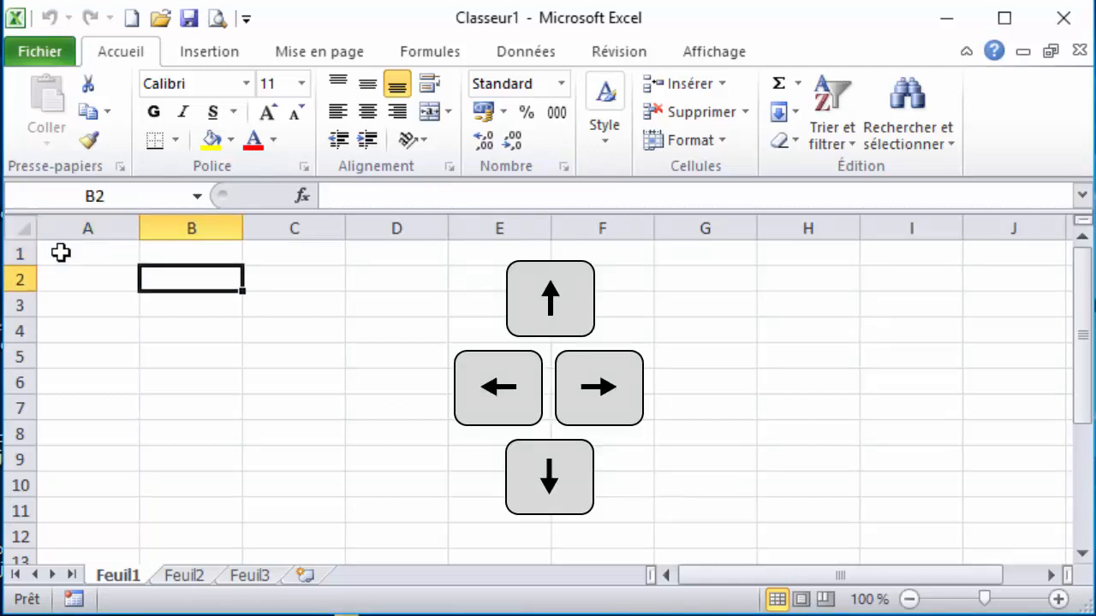
{"action": "key", "text": "Left"}
{"action": "key", "text": "Up"}
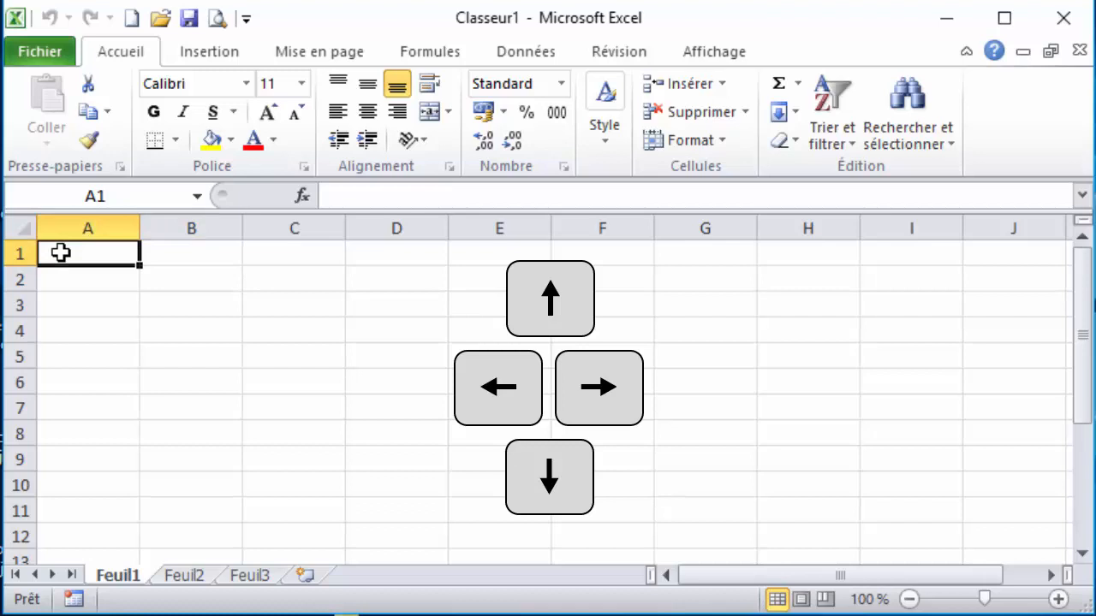
{"action": "key", "text": "Tab"}
{"action": "key", "text": "Tab"}
{"action": "key", "text": "Tab"}
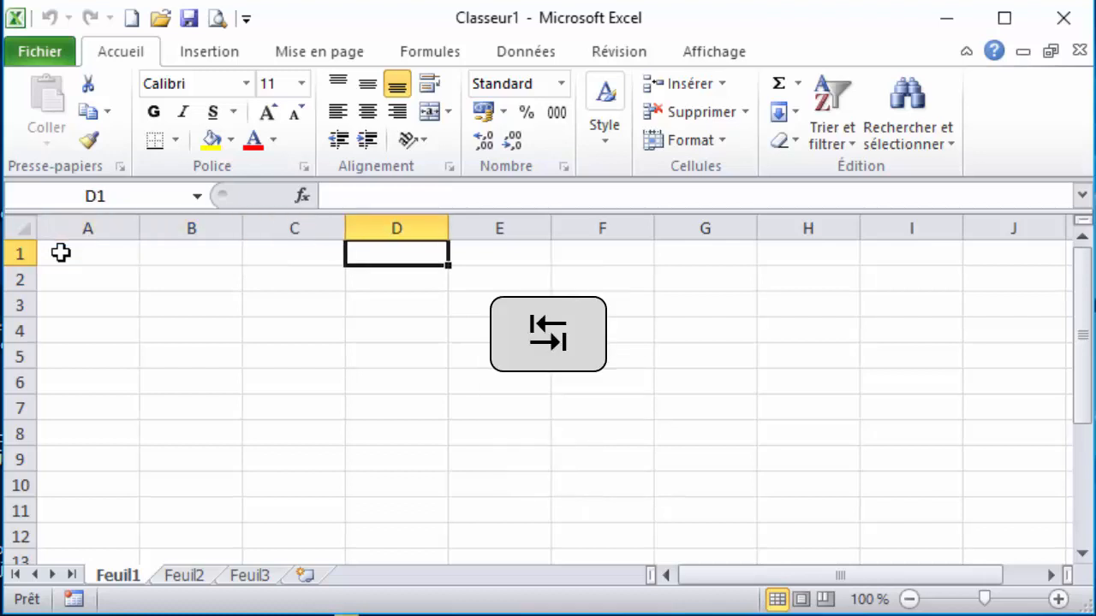
{"action": "key", "text": "Return"}
{"action": "key", "text": "Return"}
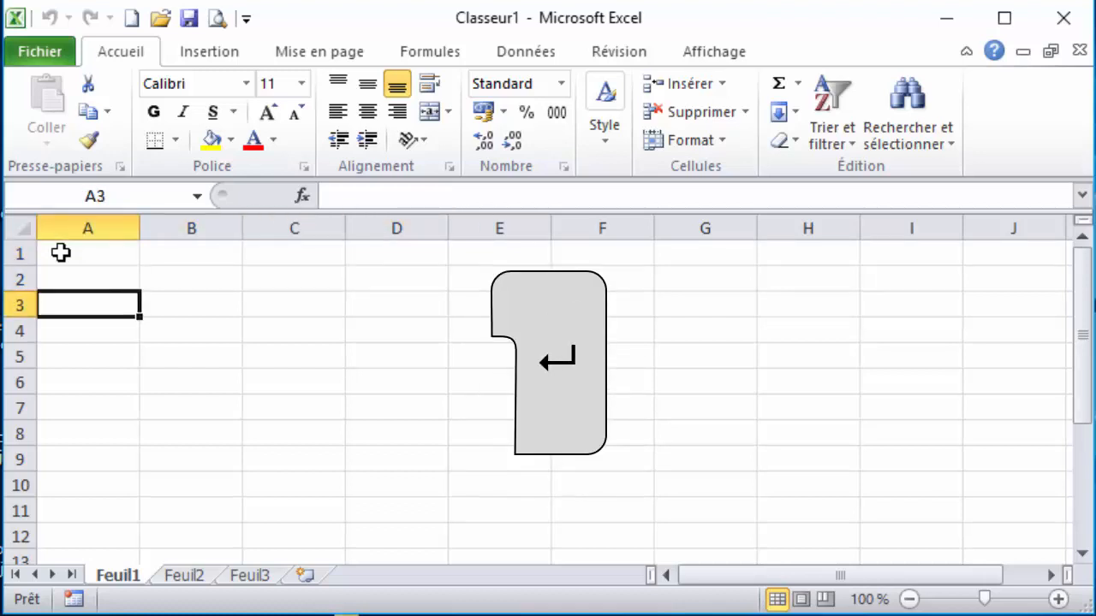
{"action": "key", "text": "shift+Return"}
{"action": "key", "text": "shift+Return"}
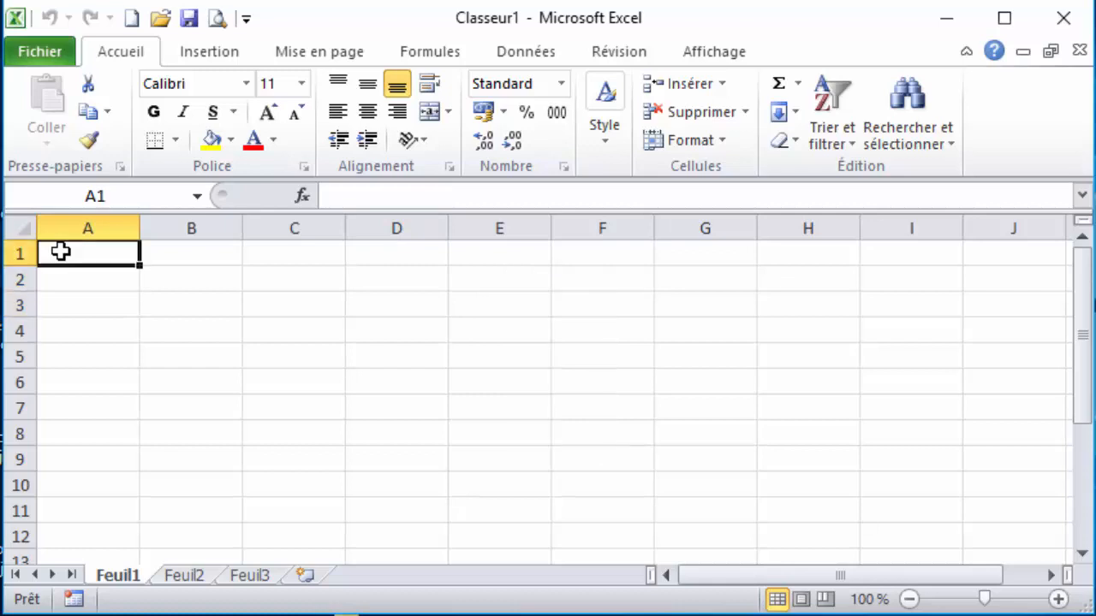
Enter the title Stocks in cell A1 and the first month header janvier in cell B2
{"action": "type", "text": "Stocks"}
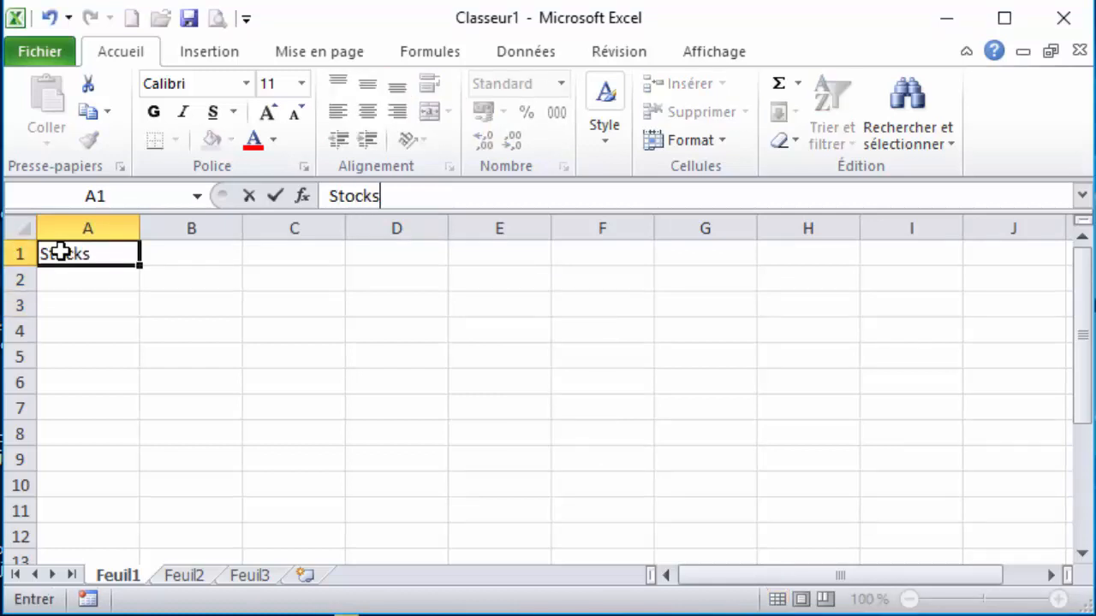
{"action": "key", "text": "Return"}
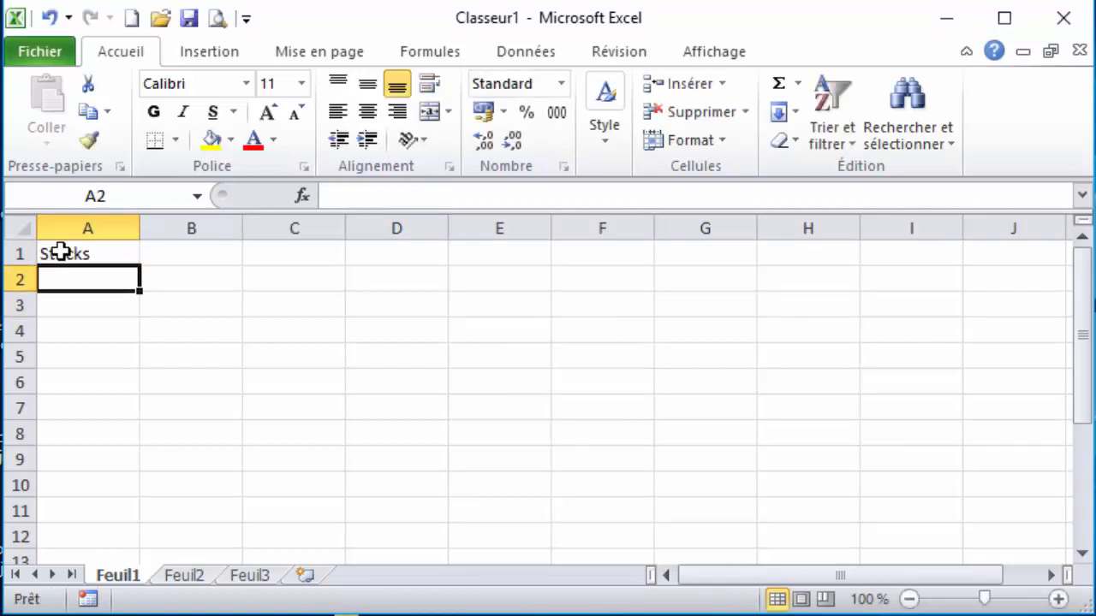
{"action": "key", "text": "Tab"}
{"action": "type", "text": "janvier"}
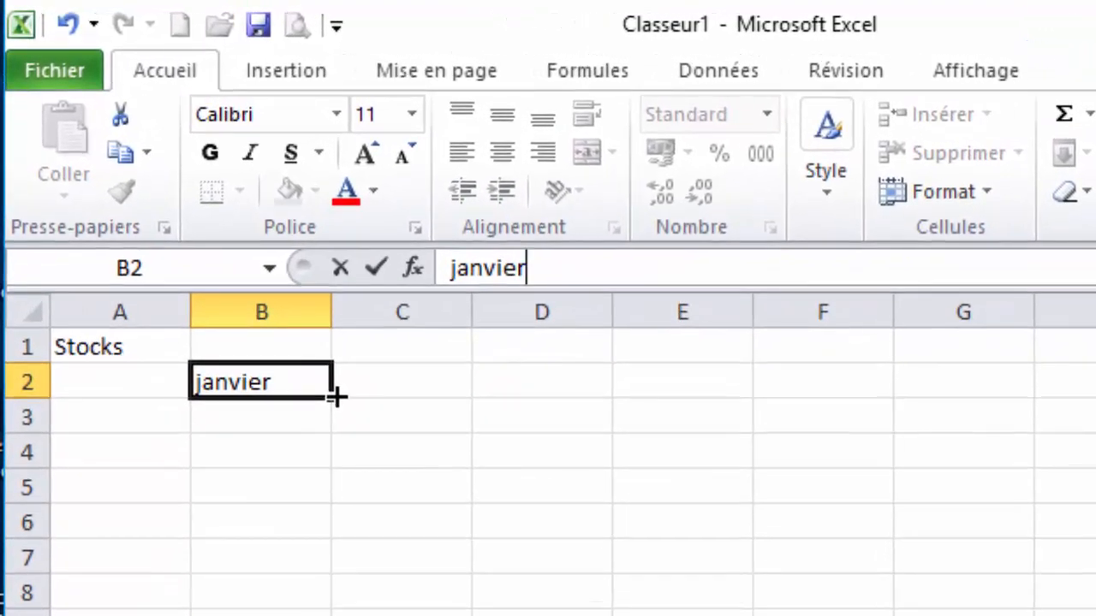
Extend the month series from janvier in B2 across to mars in D2 with AutoFill
{"action": "left_click", "coordinate": [334, 396]}
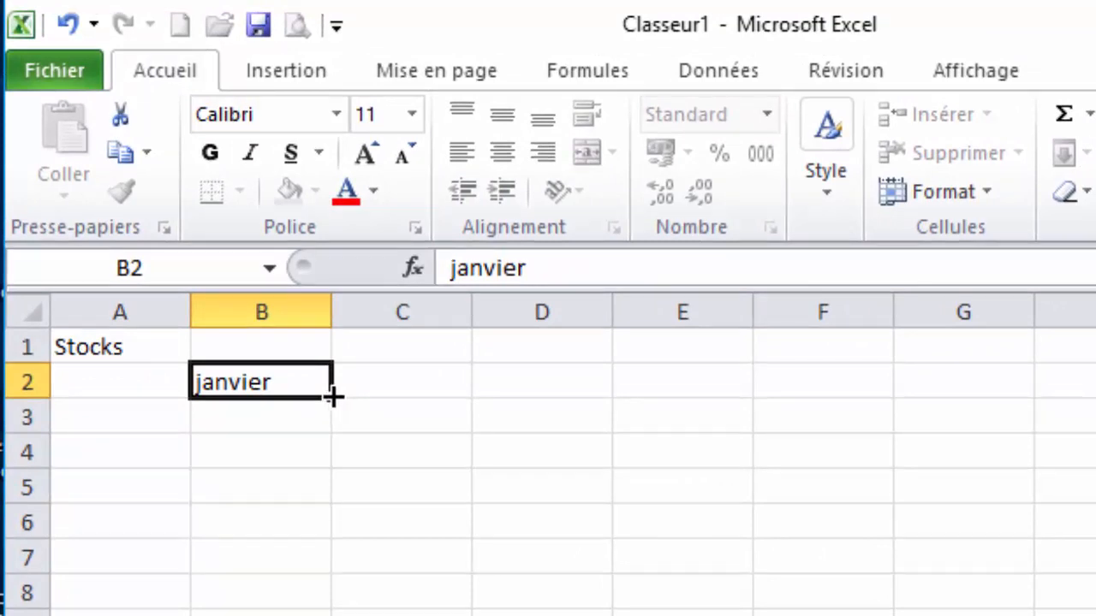
{"action": "left_click_drag", "start_coordinate": [333, 396], "coordinate": [1017, 373]}
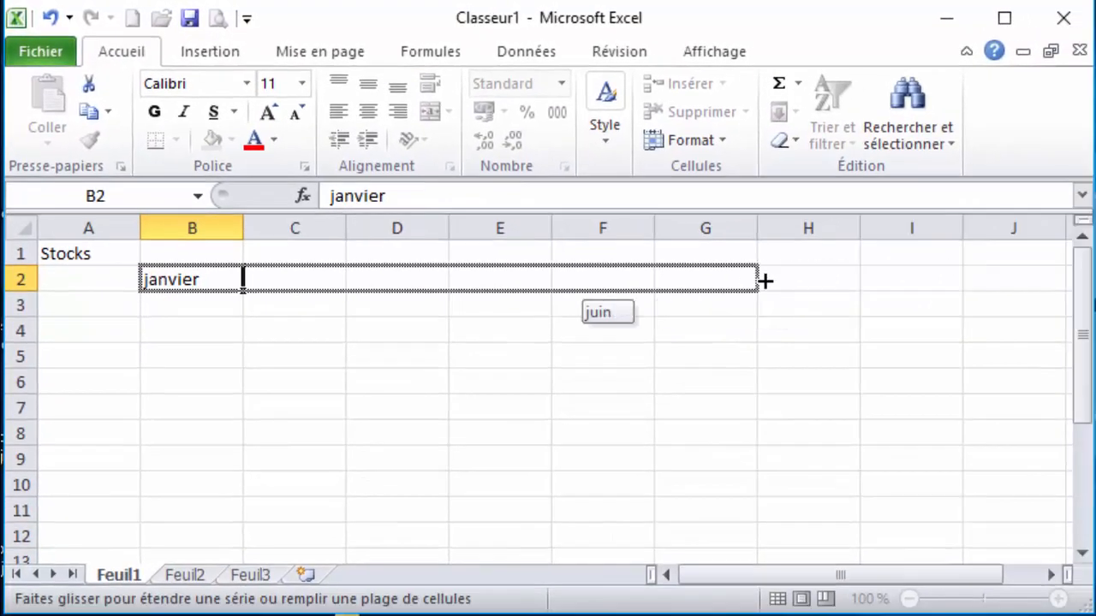
{"action": "left_click_drag", "start_coordinate": [765, 280], "coordinate": [460, 279]}
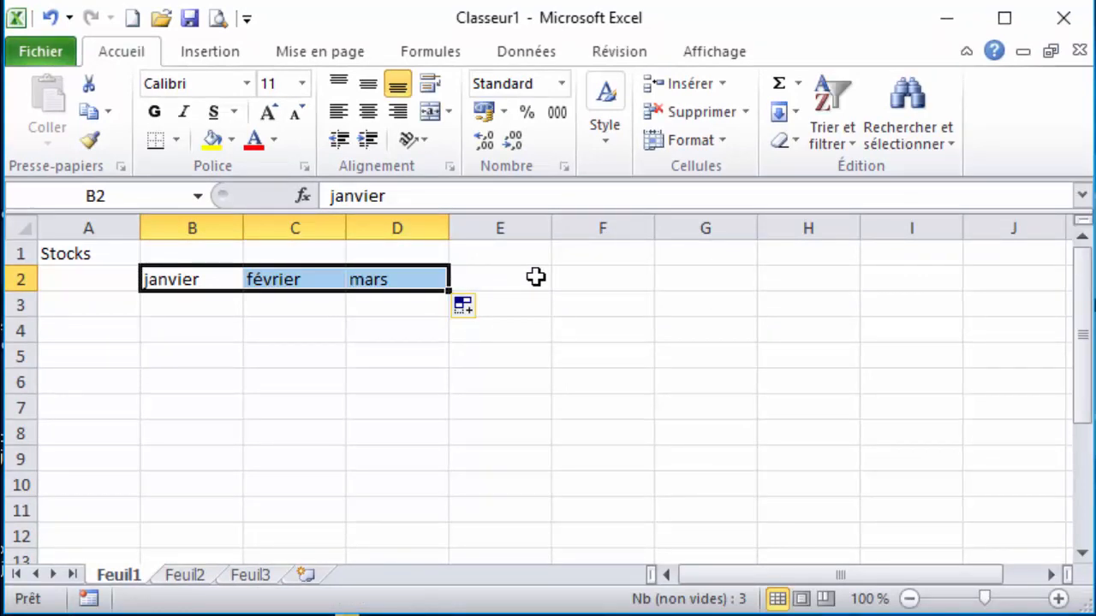
Enter the column headers total, prix unit and prix total in cells F2, G2 and H2
{"action": "left_click", "coordinate": [604, 277]}
{"action": "type", "text": "total"}
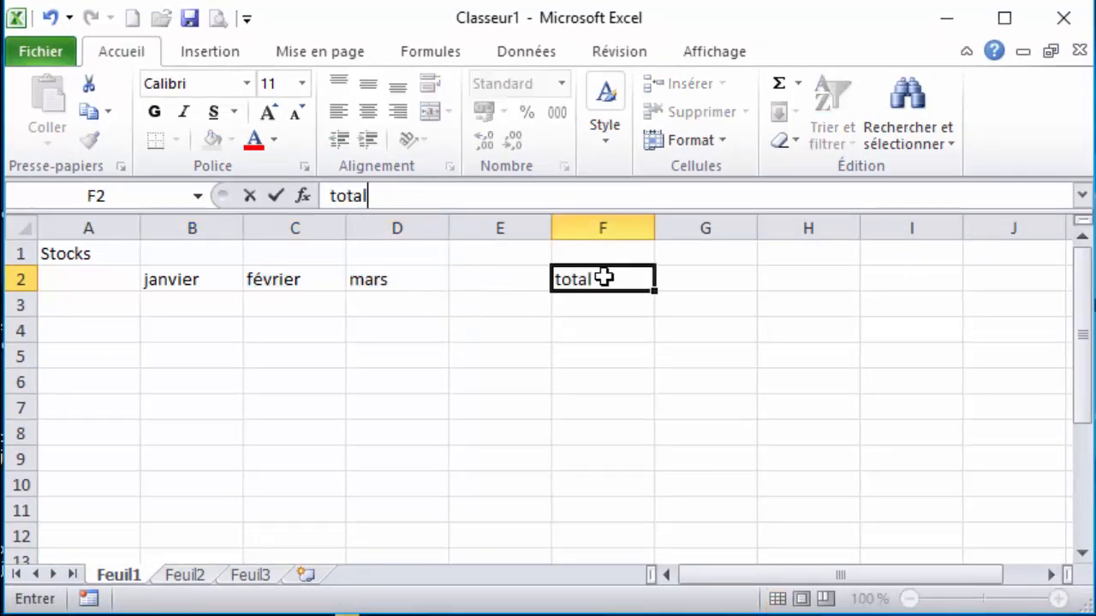
{"action": "key", "text": "Tab"}
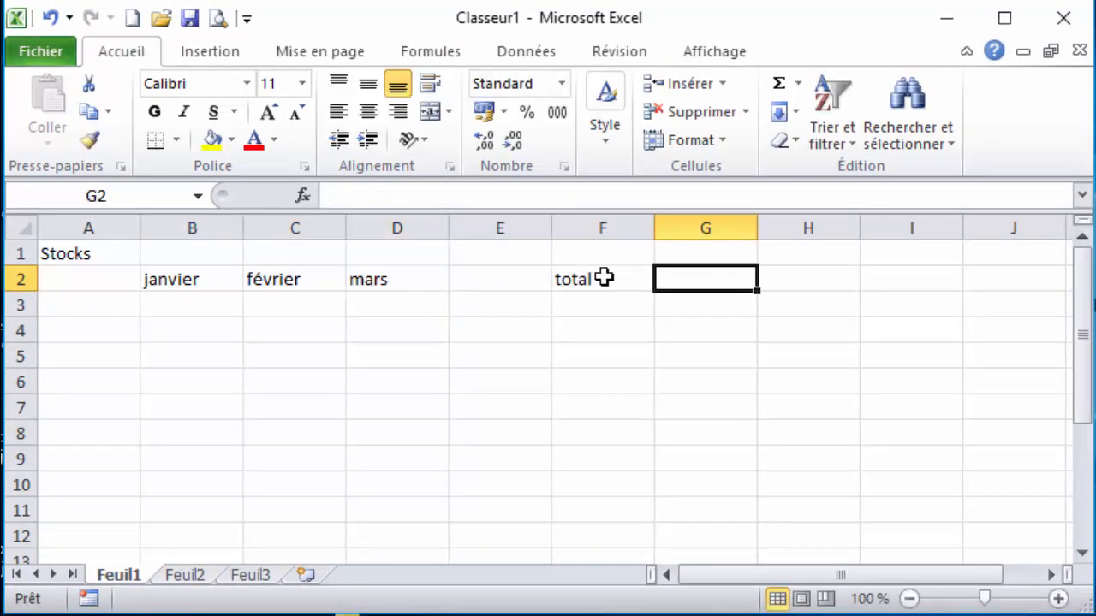
{"action": "type", "text": "prrix u"}
{"action": "key", "text": "BackSpace"}
{"action": "key", "text": "BackSpace"}
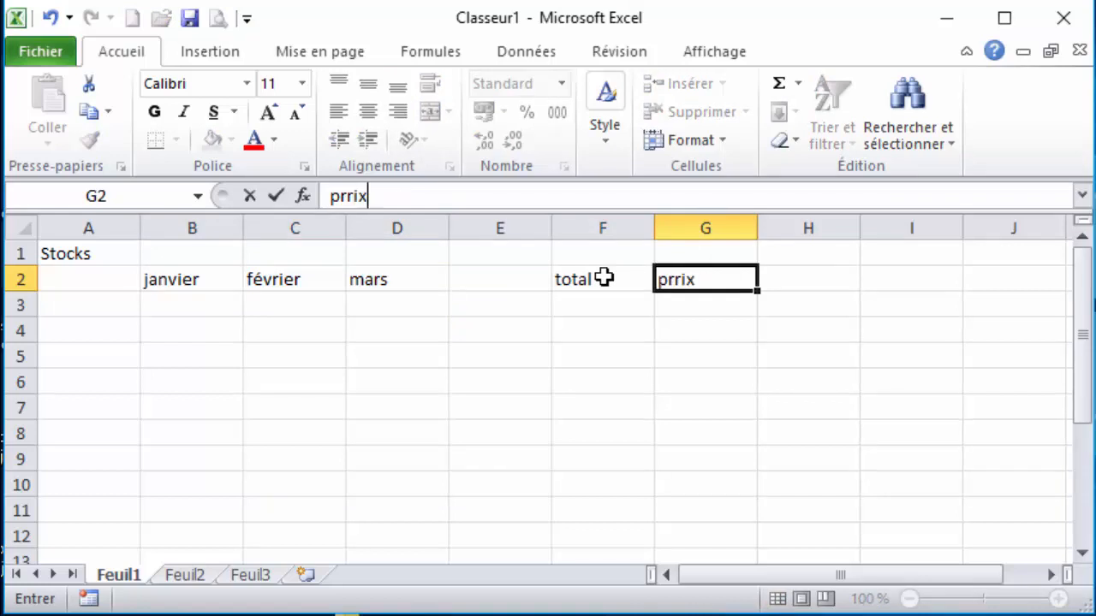
{"action": "key", "text": "BackSpace"}
{"action": "key", "text": "BackSpace"}
{"action": "key", "text": "BackSpace"}
{"action": "type", "text": "ix unit"}
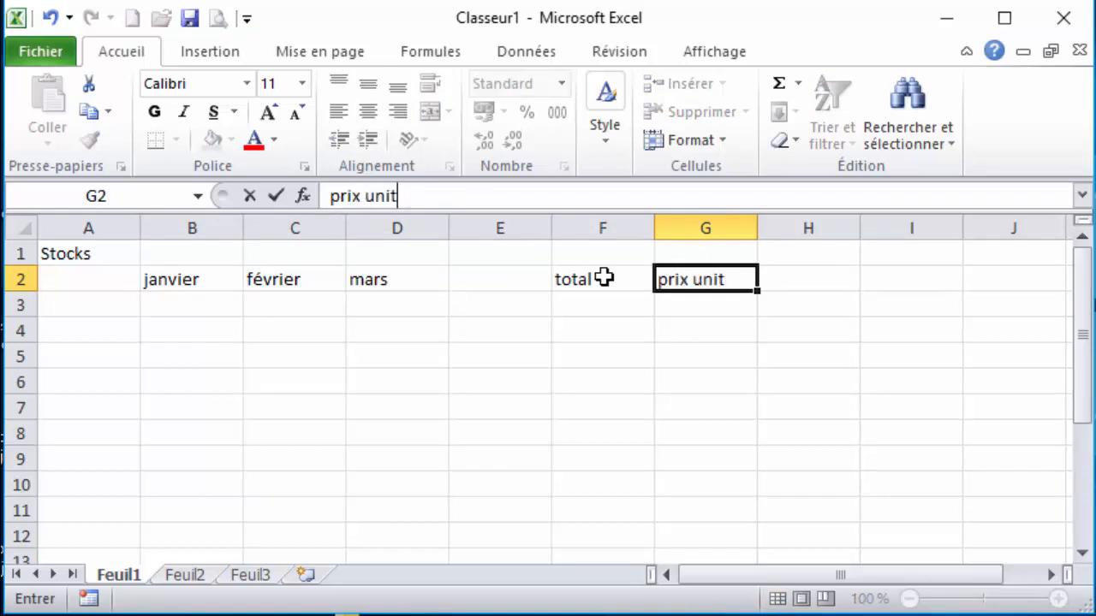
{"action": "key", "text": "Tab"}
{"action": "type", "text": "prix to"}
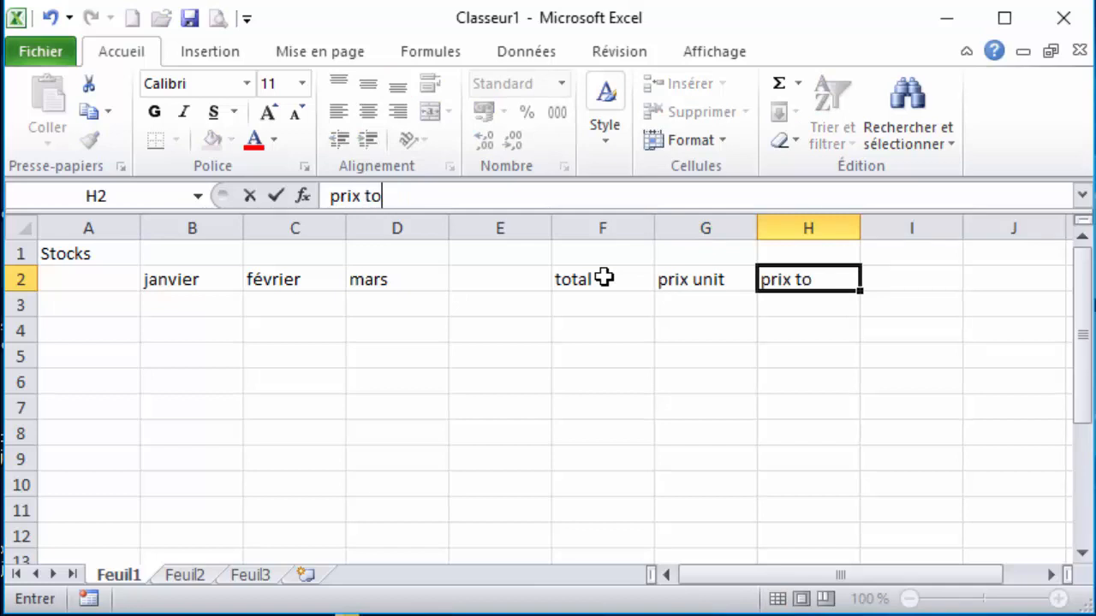
{"action": "type", "text": "tal"}
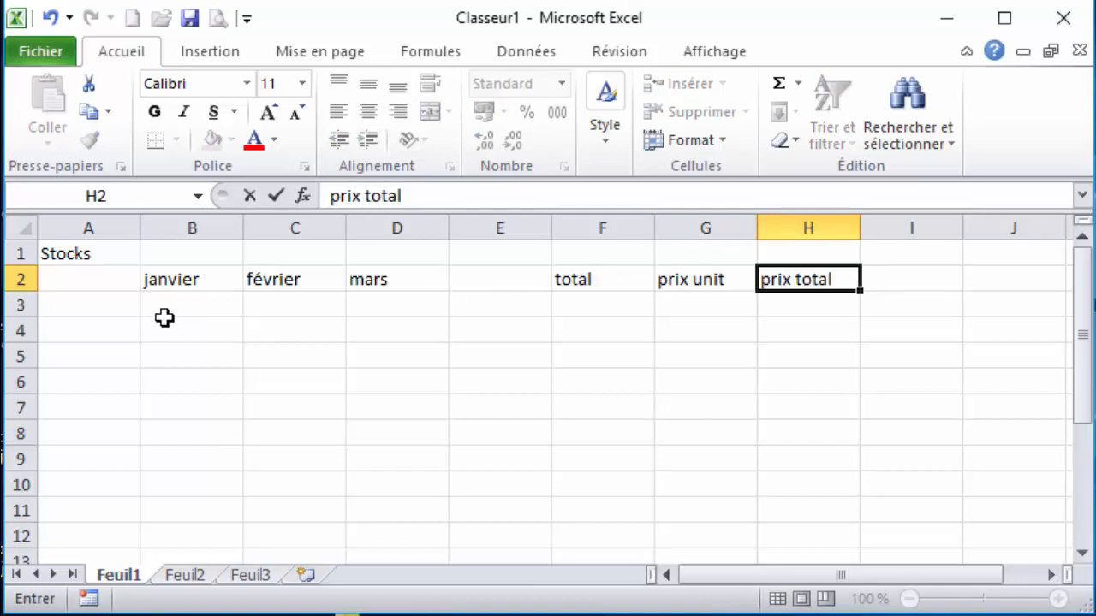
Enter article 1 in cell A3 and extend the series down to article 4 in A6 with AutoFill
{"action": "left_click", "coordinate": [97, 301]}
{"action": "type", "text": "article"}
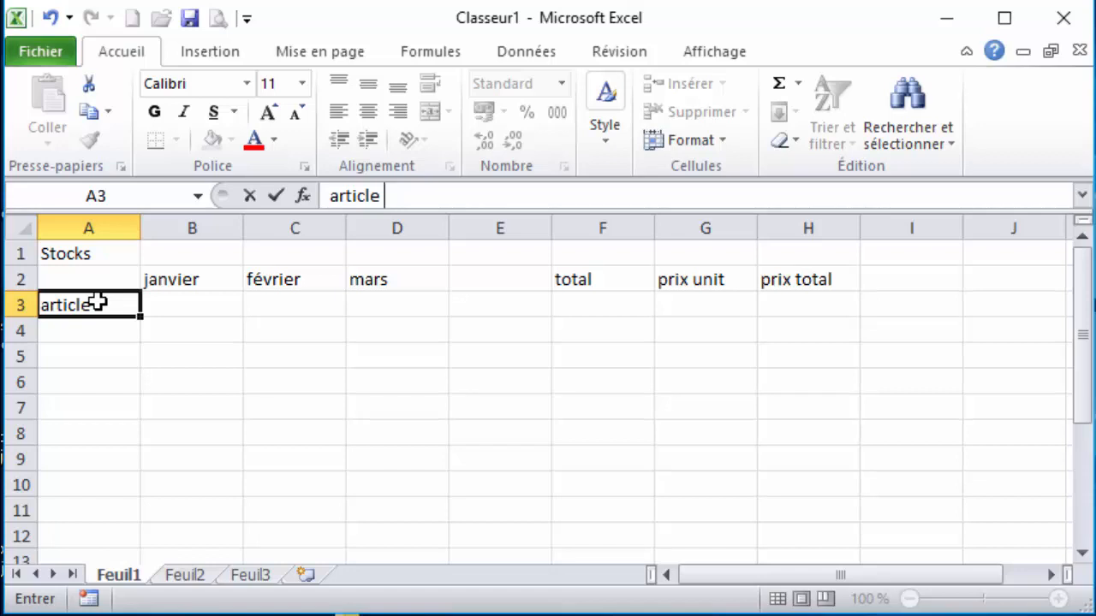
{"action": "type", "text": " 1"}
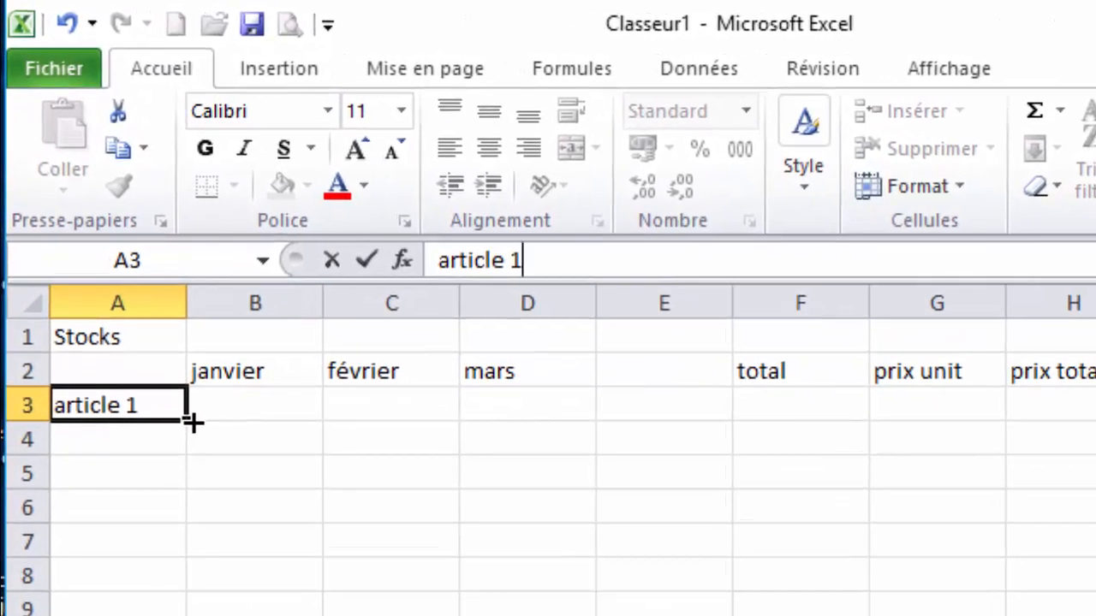
{"action": "left_click_drag", "start_coordinate": [193, 422], "coordinate": [171, 514]}
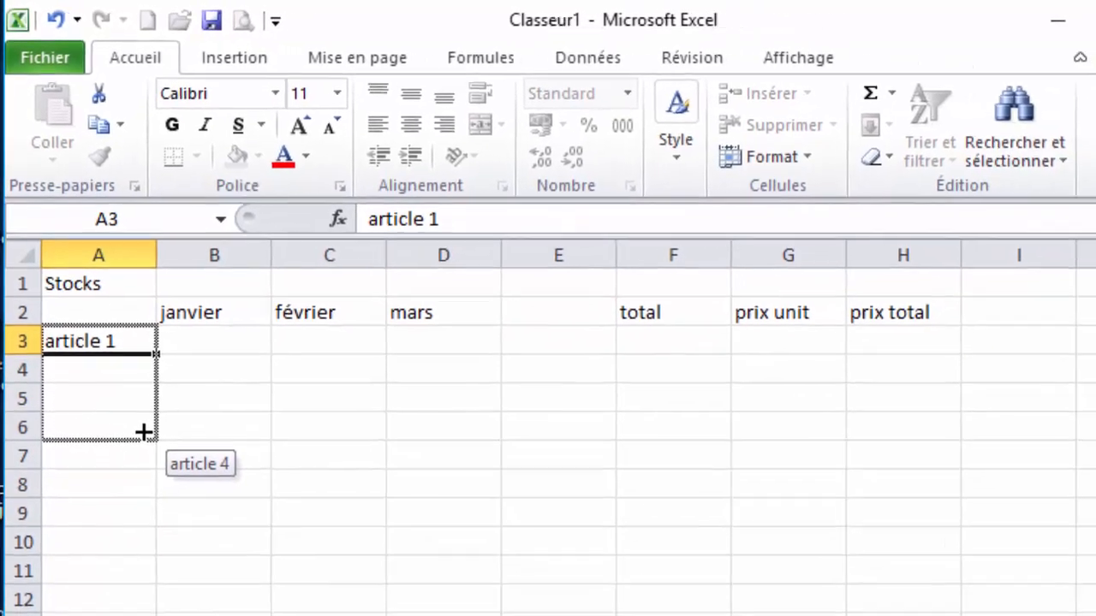
{"action": "left_click_drag", "start_coordinate": [143, 432], "coordinate": [144, 433]}
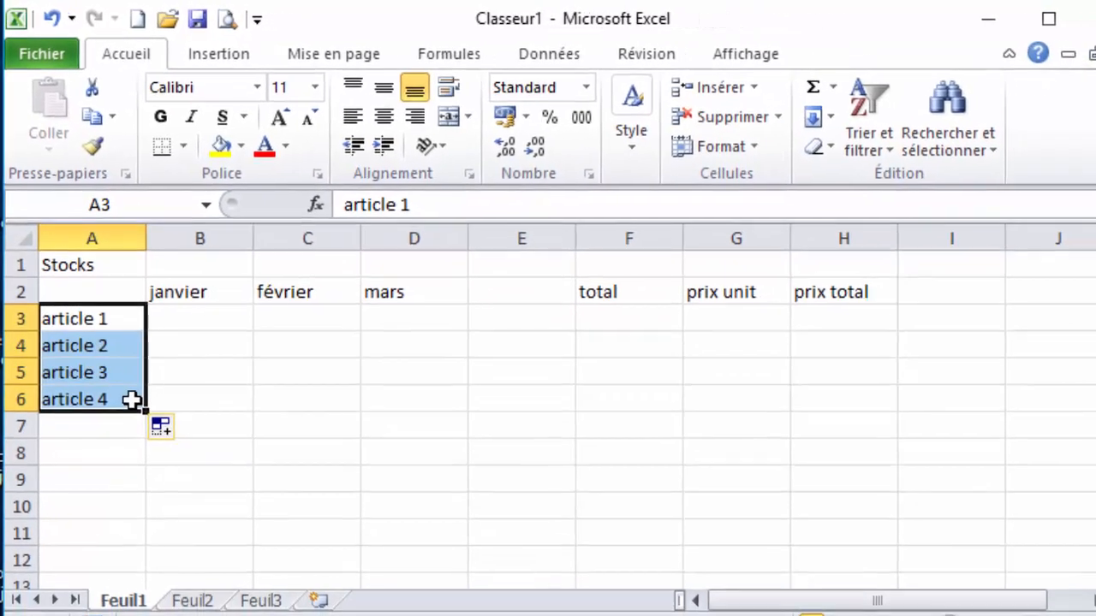
Fill the janvier column for articles 1 to 4 with the values 120, 150, 250 and 120 in B3:B6
{"action": "left_click", "coordinate": [192, 337]}
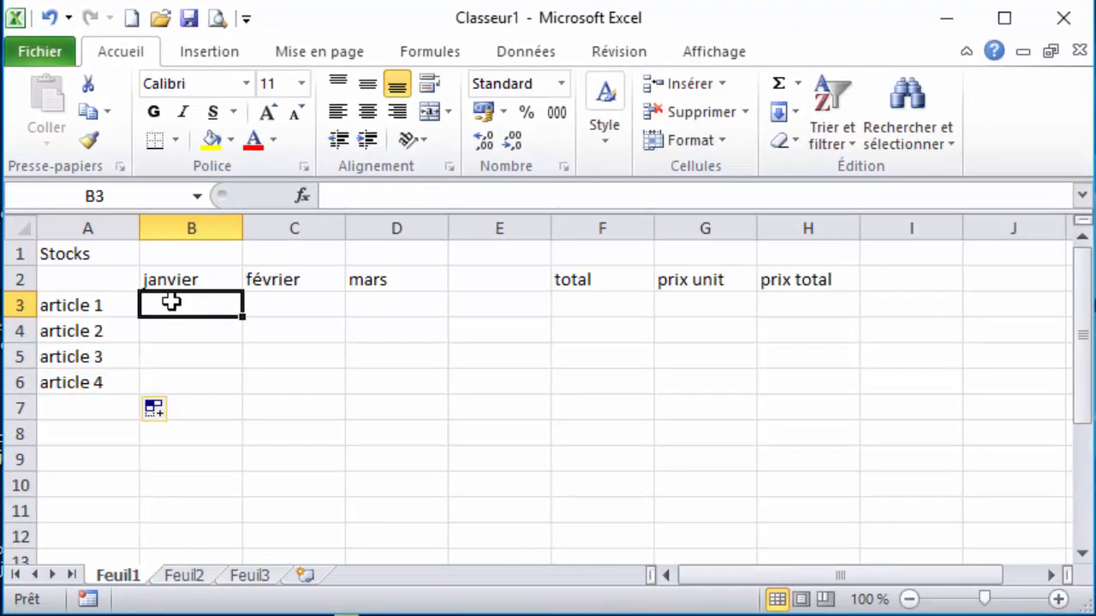
{"action": "type", "text": "120"}
{"action": "key", "text": "Return"}
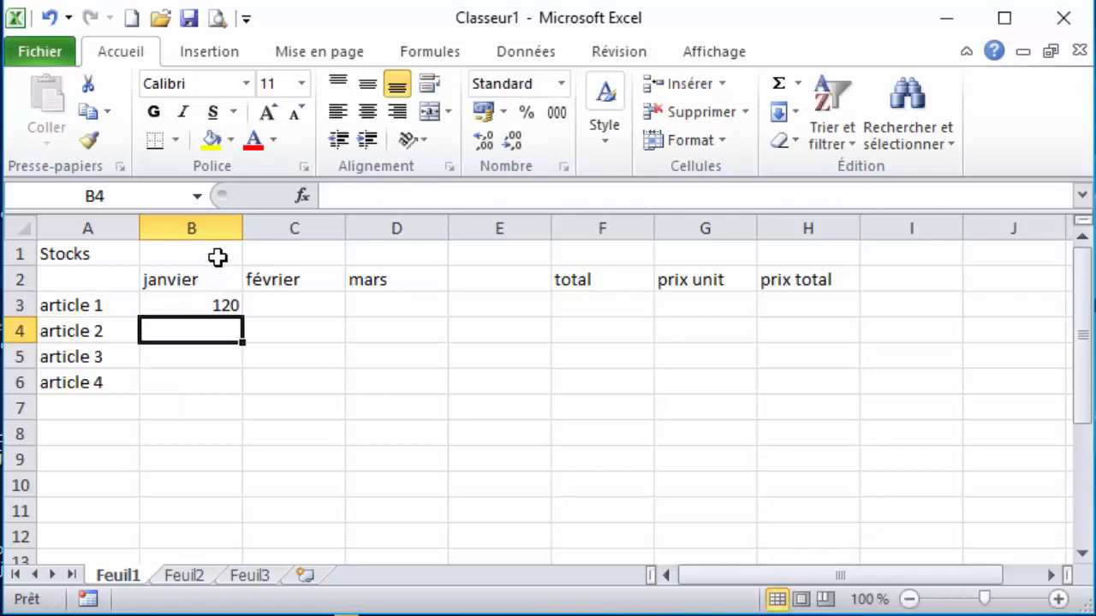
{"action": "type", "text": "150"}
{"action": "key", "text": "Return"}
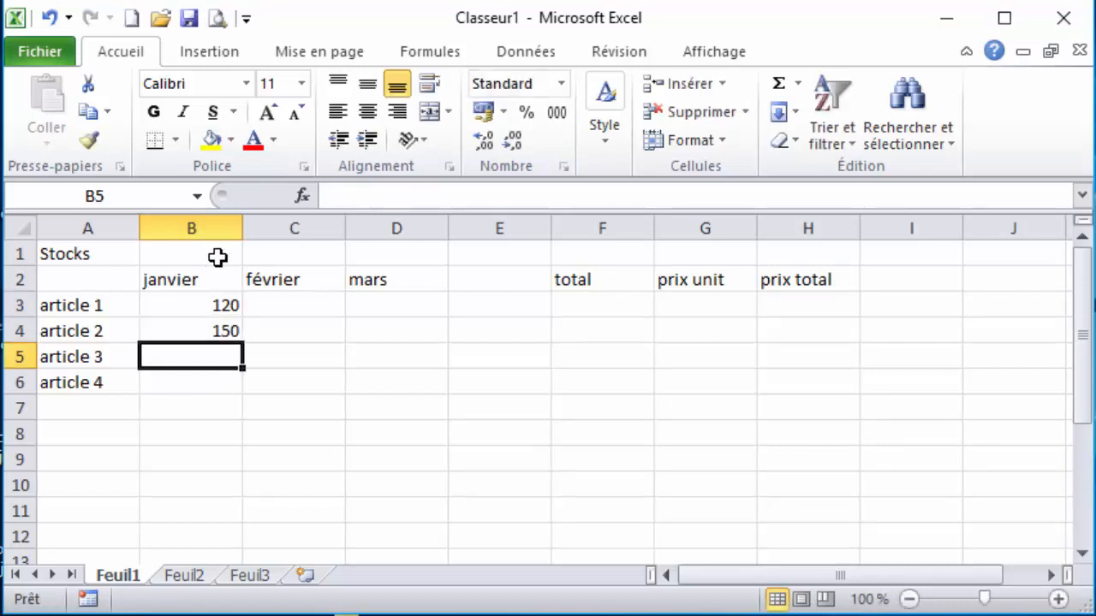
{"action": "type", "text": "250"}
{"action": "key", "text": "Return"}
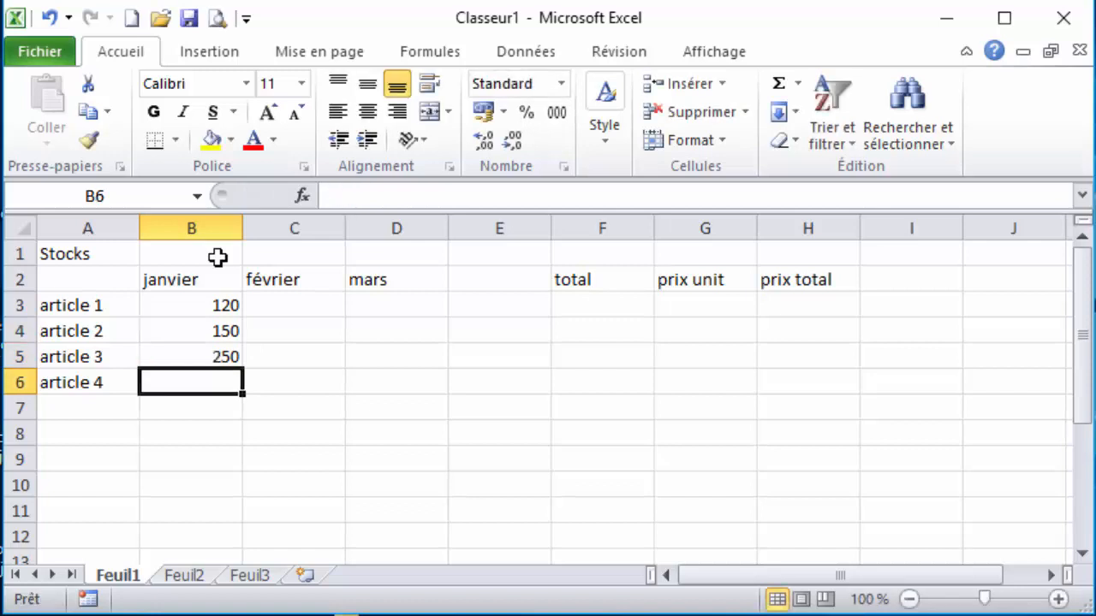
{"action": "type", "text": "120"}
{"action": "key", "text": "Tab"}
Fill the février column for articles 1 to 4 with the values 400, 120, 300 and 100 in C3:C6
{"action": "key", "text": "Up"}
{"action": "key", "text": "Up"}
{"action": "key", "text": "Up"}
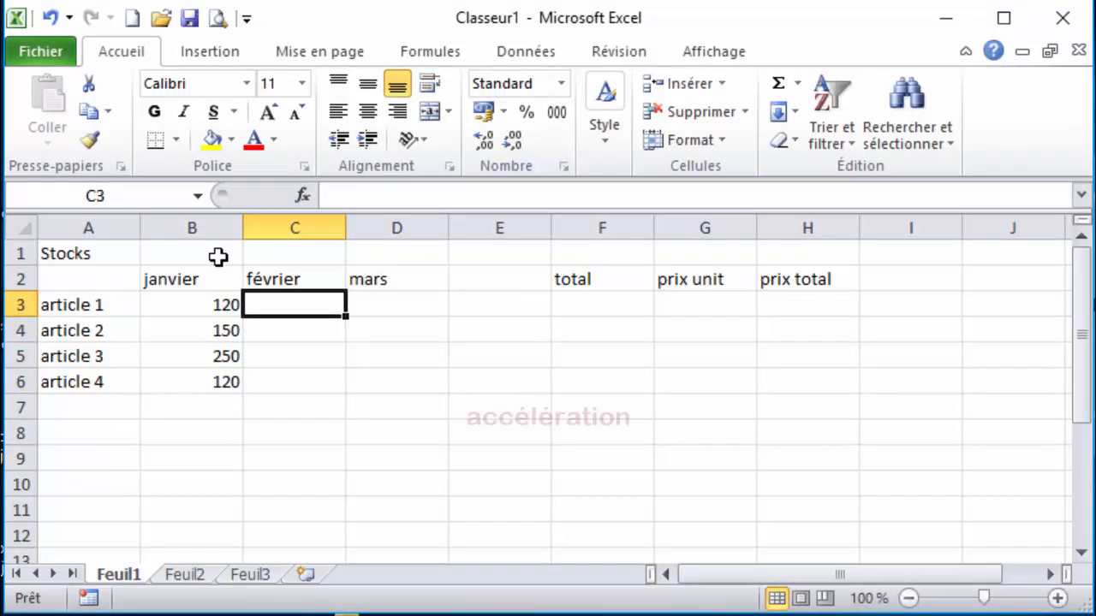
{"action": "type", "text": "400"}
{"action": "key", "text": "Return"}
{"action": "type", "text": "120"}
{"action": "key", "text": "Return"}
{"action": "type", "text": "300"}
{"action": "key", "text": "Return"}
{"action": "type", "text": "100"}
{"action": "key", "text": "Return"}
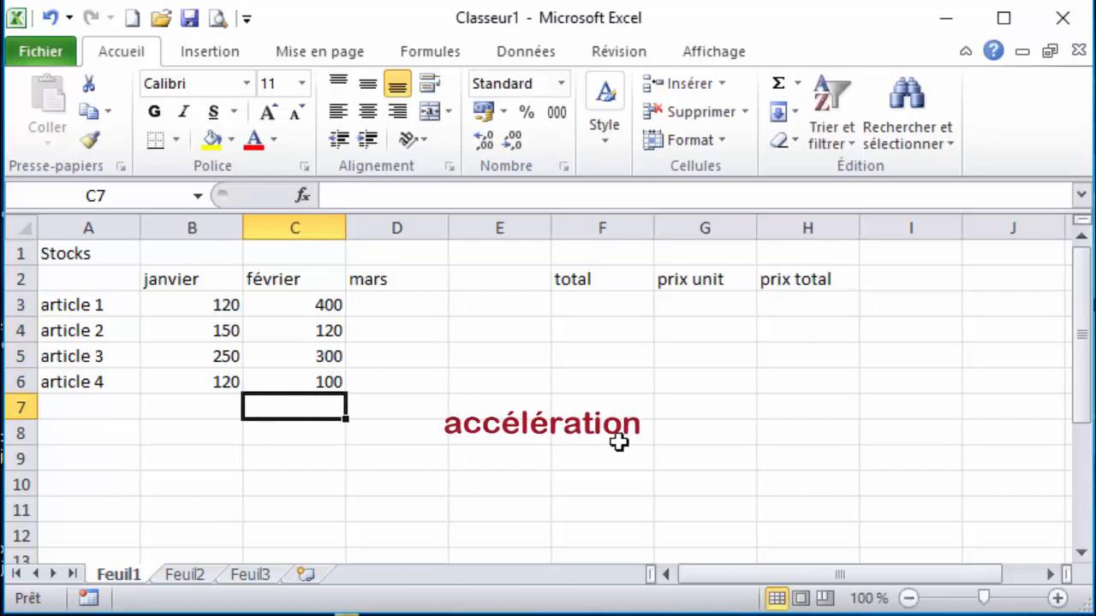
Fill the mars column for articles 1 to 4 with the values 478, 400, 350 and 289 in D3:D6
{"action": "left_click", "coordinate": [405, 305]}
{"action": "type", "text": "478"}
{"action": "key", "text": "Return"}
{"action": "type", "text": "400"}
{"action": "key", "text": "Return"}
{"action": "type", "text": "350"}
{"action": "key", "text": "Return"}
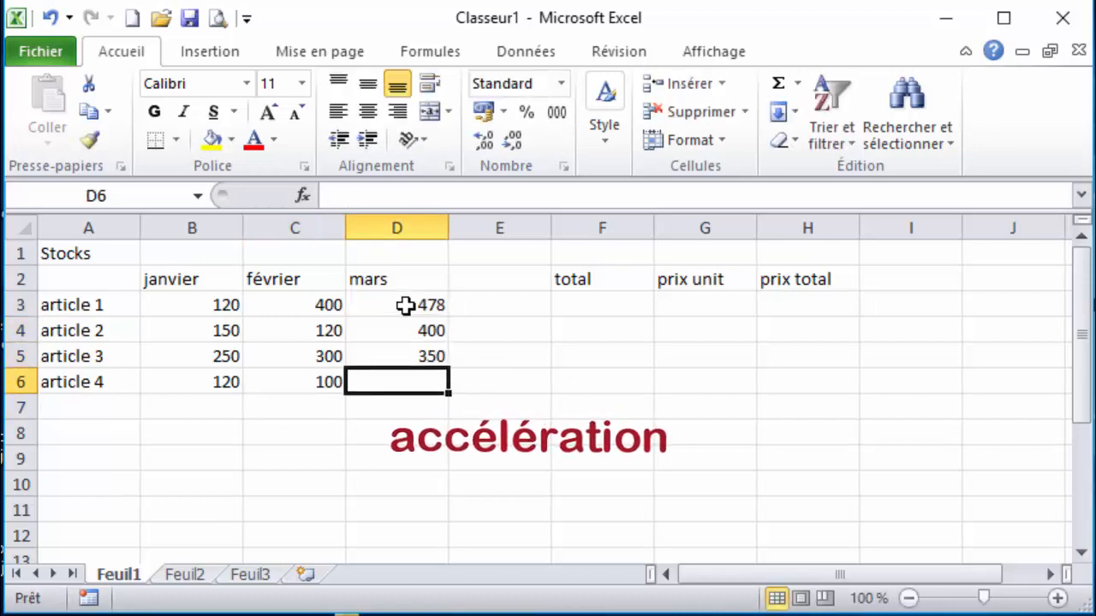
{"action": "type", "text": "289"}
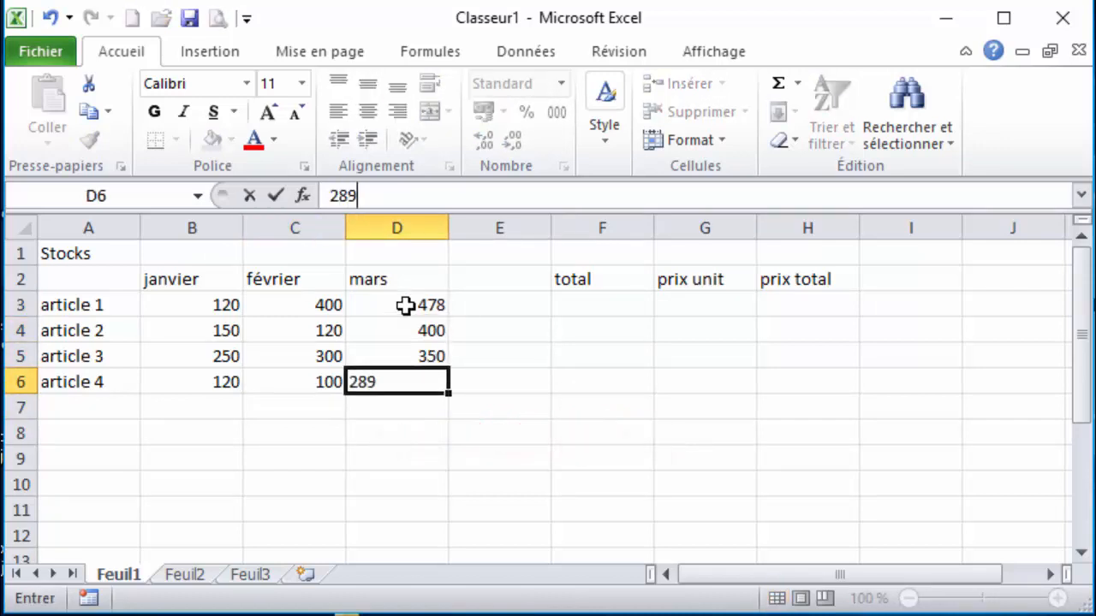
{"action": "key", "text": "Return"}
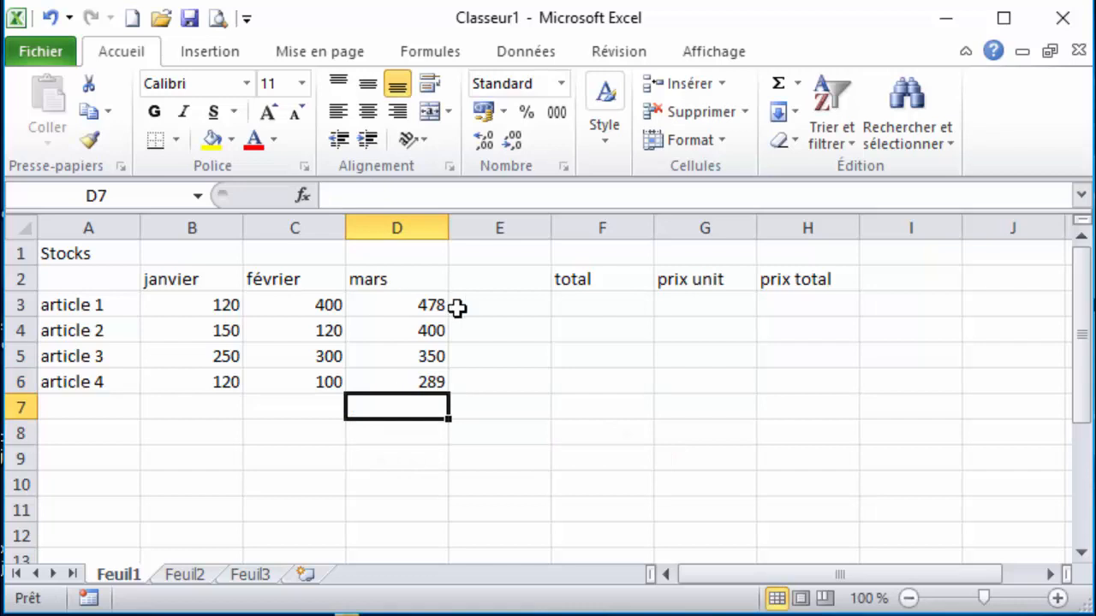
Enter the unit prices 1,02, 0,987, 1,2 and 0,98 for articles 1 to 4 in G3:G6
{"action": "left_click", "coordinate": [691, 312]}
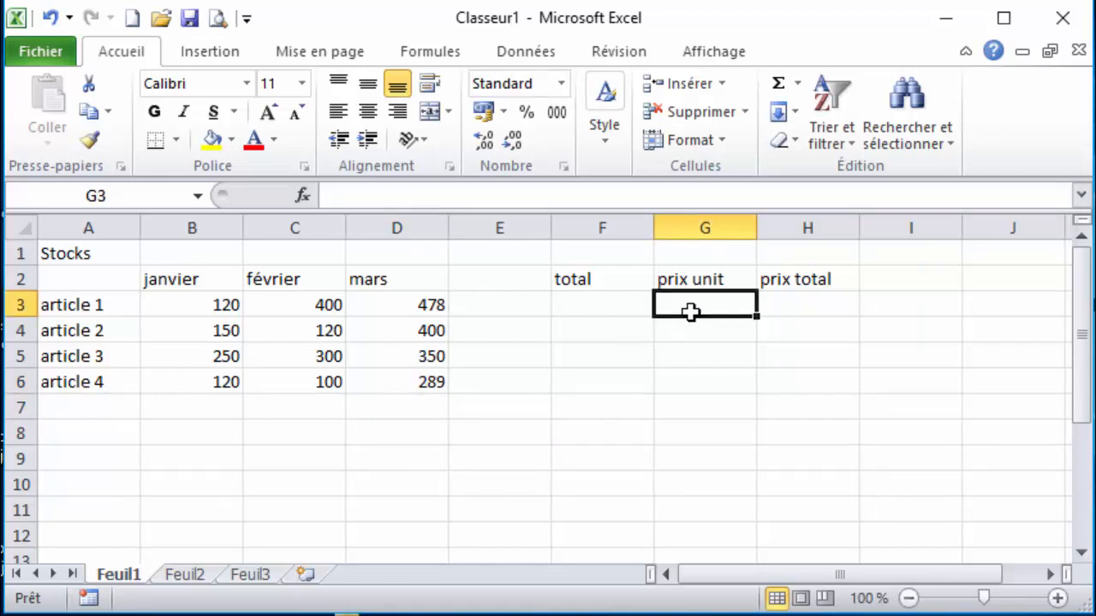
{"action": "type", "text": "1,02"}
{"action": "key", "text": "Return"}
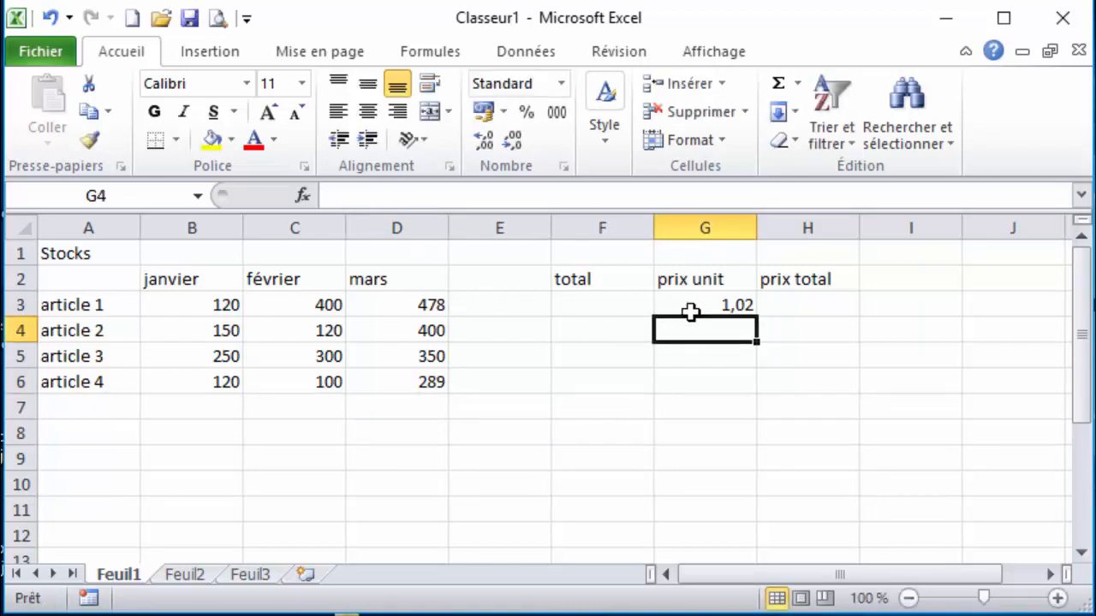
{"action": "type", "text": "0,987"}
{"action": "key", "text": "Return"}
{"action": "type", "text": "1,2"}
{"action": "key", "text": "Return"}
{"action": "type", "text": "0,9"}
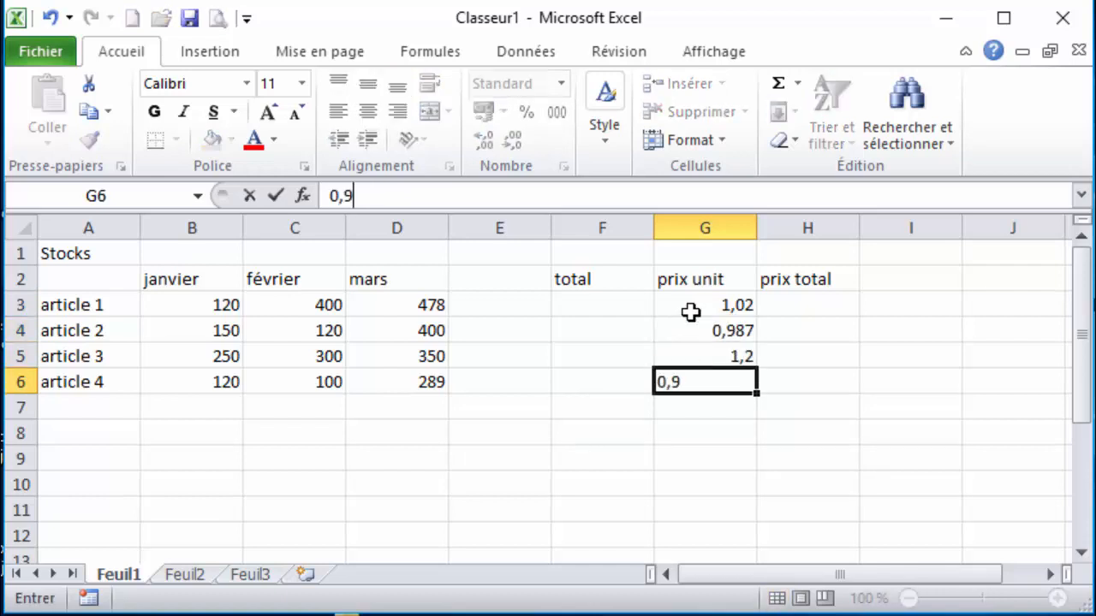
{"action": "type", "text": "8"}
{"action": "key", "text": "Return"}
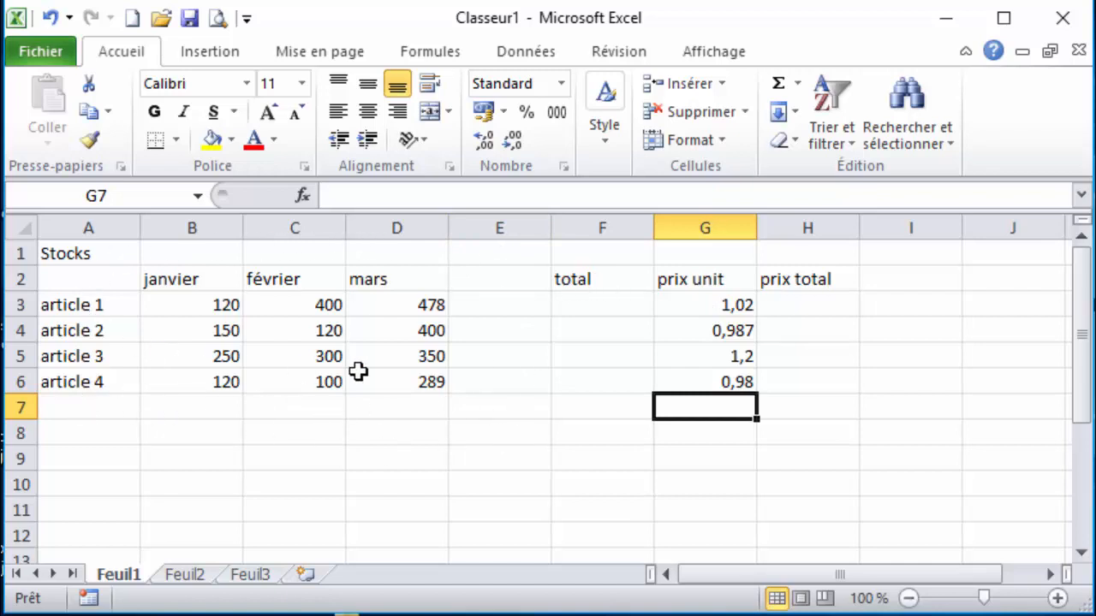
Enter the row labels total, moyenne, maximum and minimum in A8:A11
{"action": "left_click", "coordinate": [119, 435]}
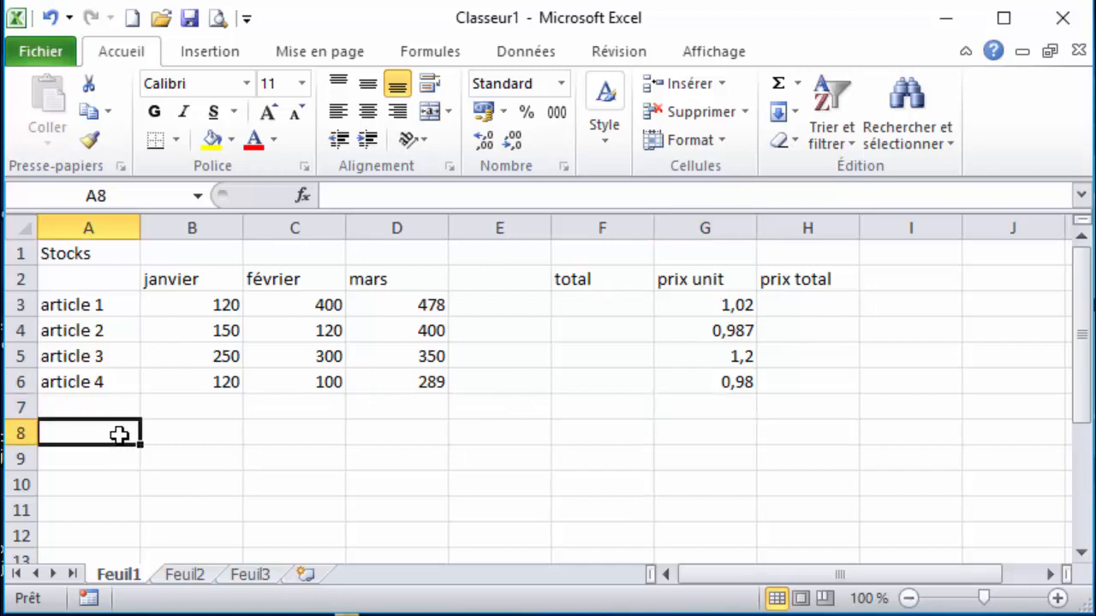
{"action": "type", "text": "total"}
{"action": "key", "text": "Tab"}
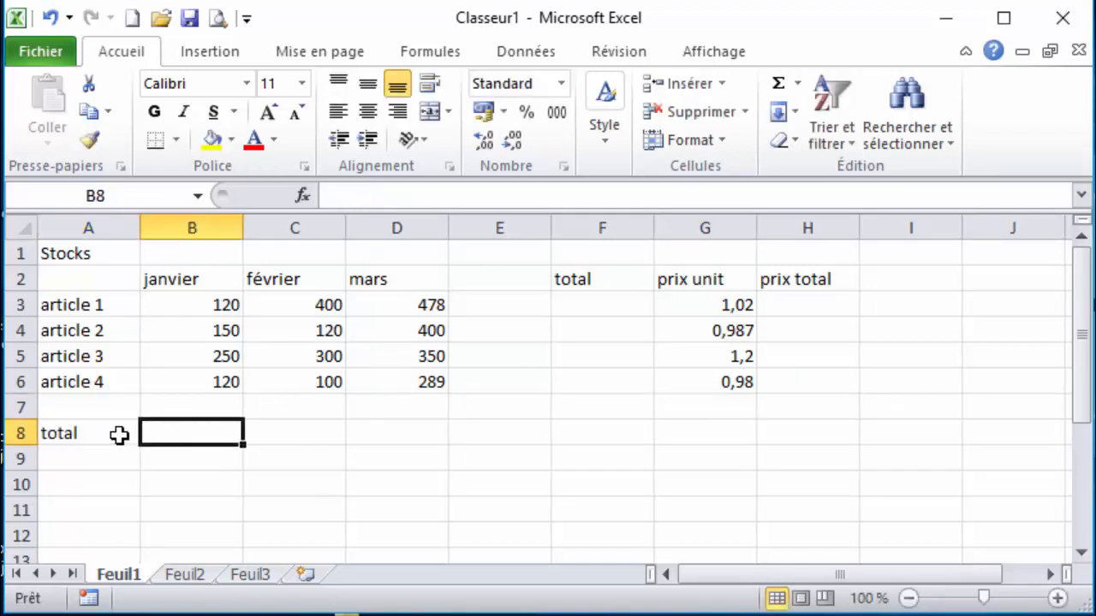
{"action": "left_click", "coordinate": [108, 460]}
{"action": "type", "text": "moyenne"}
{"action": "key", "text": "Return"}
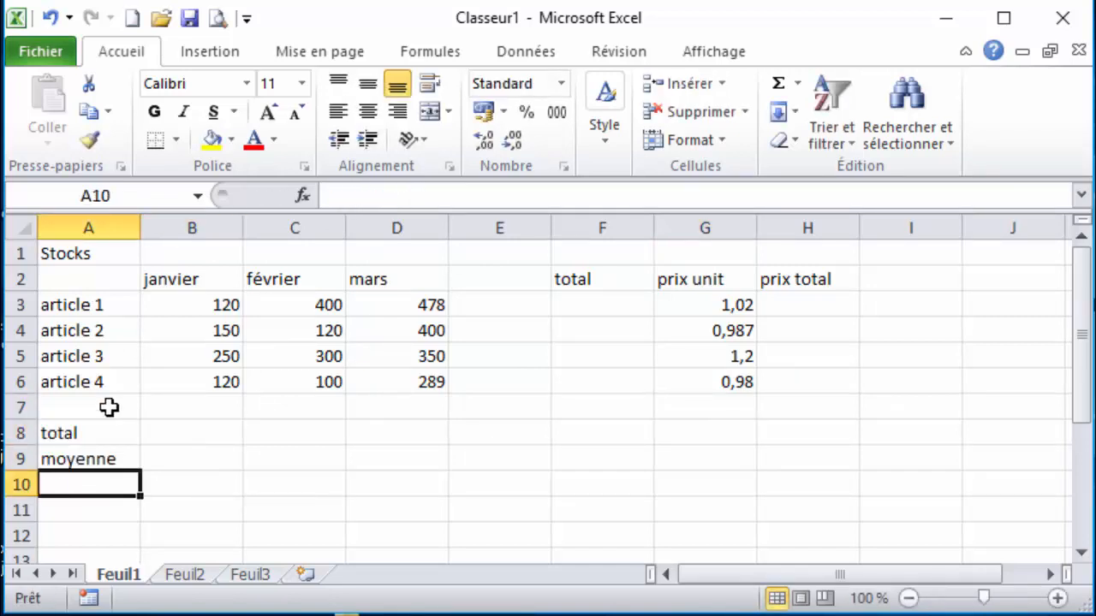
{"action": "type", "text": "maximum"}
{"action": "key", "text": "Return"}
{"action": "type", "text": "minimum"}
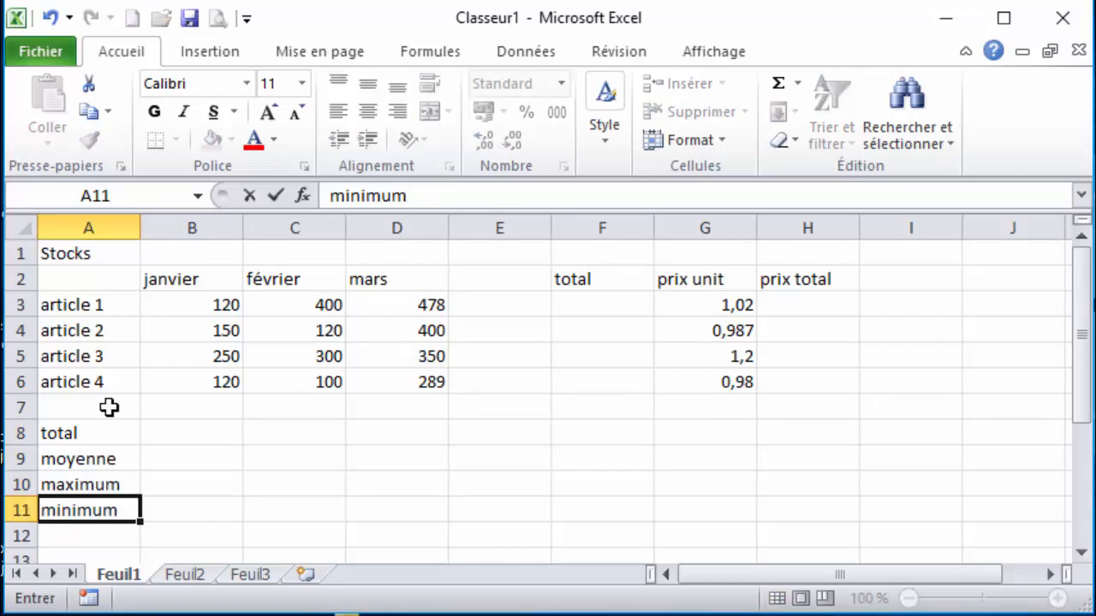
{"action": "key", "text": "Return"}
Leave row 12 empty and enter the labels "evolution en valeur" in A13 and "evolution en pourcentage" in A14
{"action": "key", "text": "Return"}
{"action": "type", "text": "evolution en valeur"}
{"action": "key", "text": "Return"}
{"action": "type", "text": "ev"}
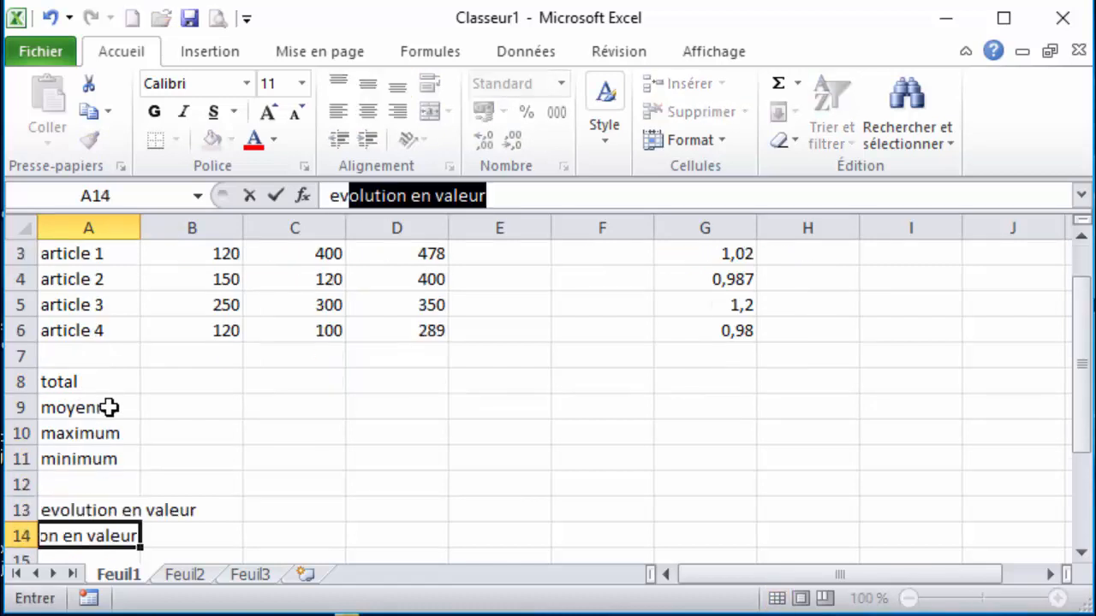
{"action": "type", "text": "olution en pourcentage"}
{"action": "key", "text": "Return"}
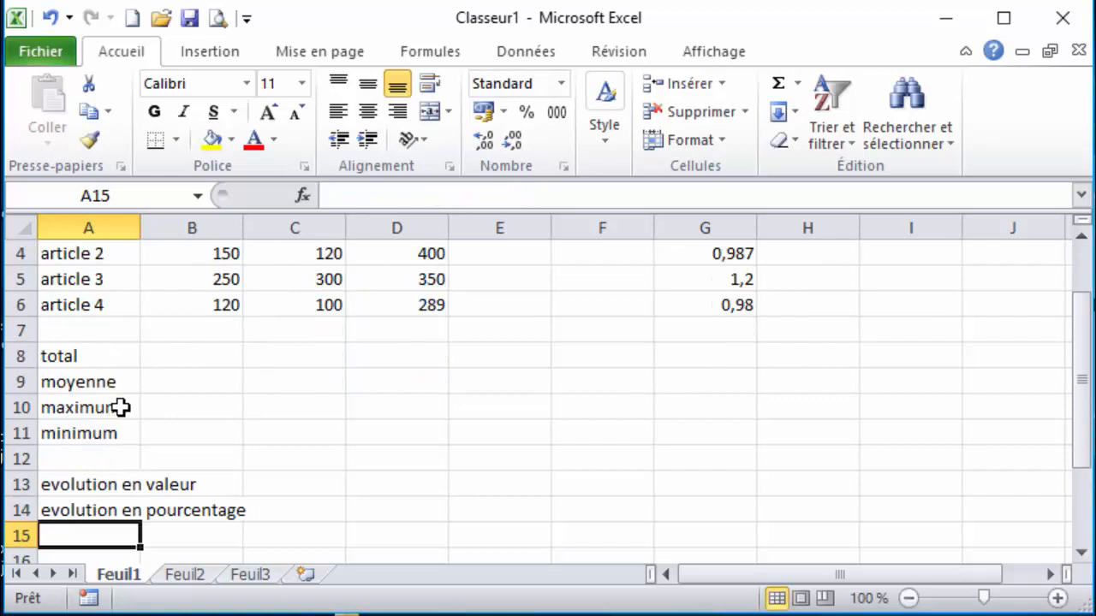
{"action": "left_click", "coordinate": [1082, 237]}
{"action": "left_click", "coordinate": [1083, 237]}
{"action": "left_click", "coordinate": [1082, 237]}
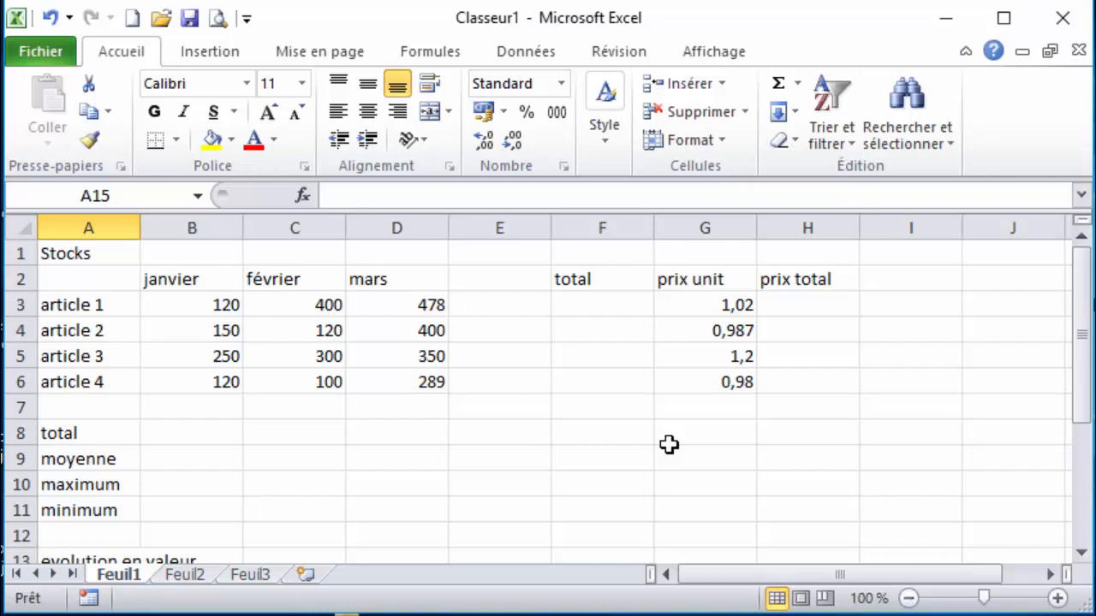
{"action": "scroll", "coordinate": [211, 451], "scroll_direction": "down", "scroll_amount": 2}
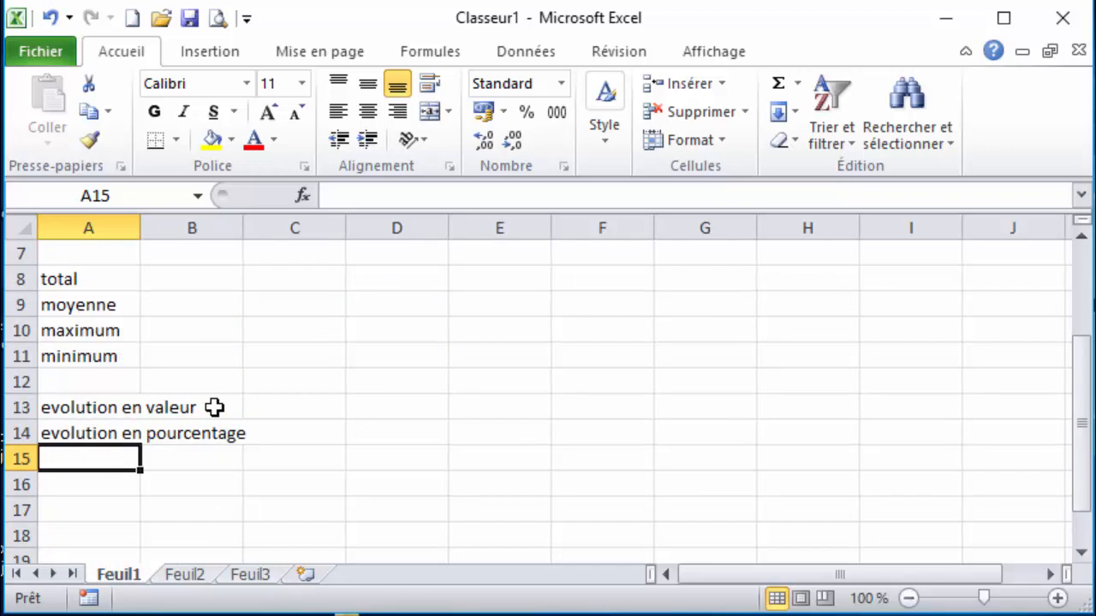
{"action": "scroll", "coordinate": [215, 407], "scroll_direction": "up", "scroll_amount": 2}
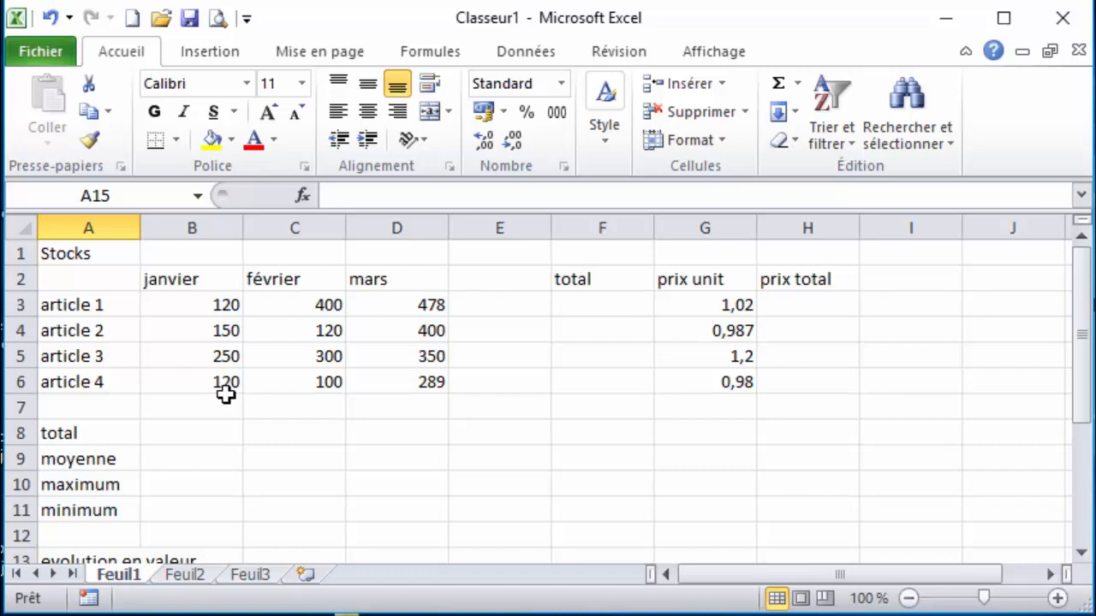
{"action": "left_click", "coordinate": [596, 303]}
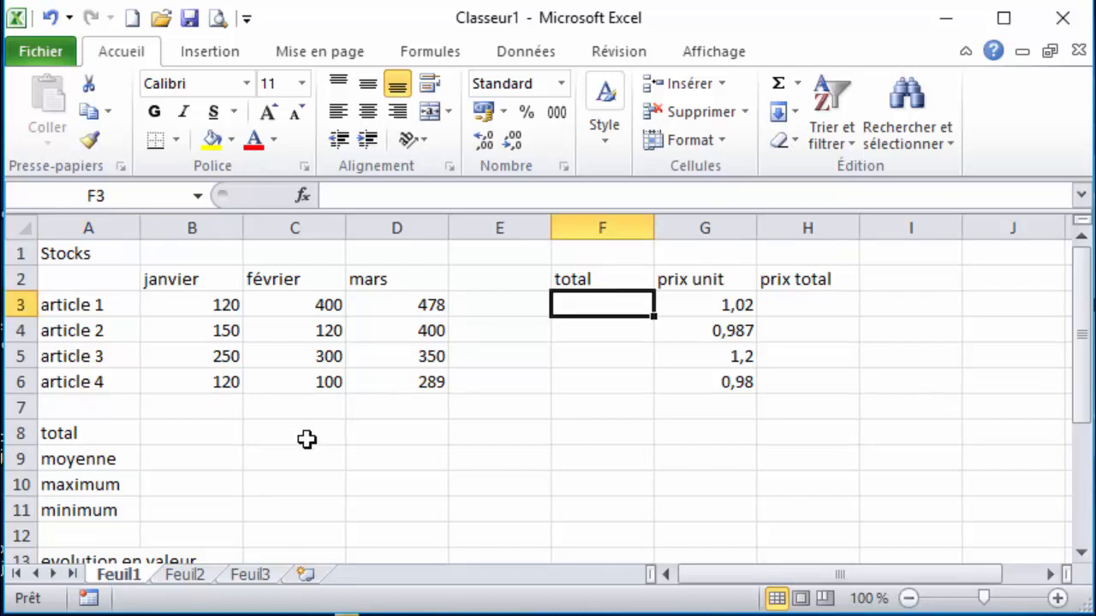
{"action": "left_click", "coordinate": [197, 440]}
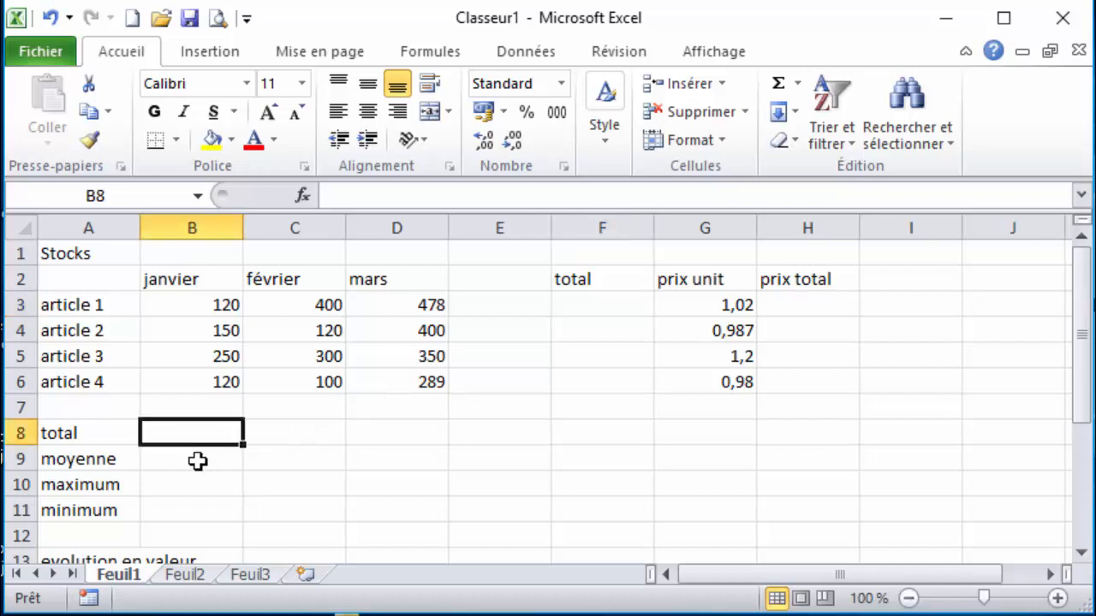
{"action": "left_click", "coordinate": [197, 459]}
{"action": "left_click", "coordinate": [191, 483]}
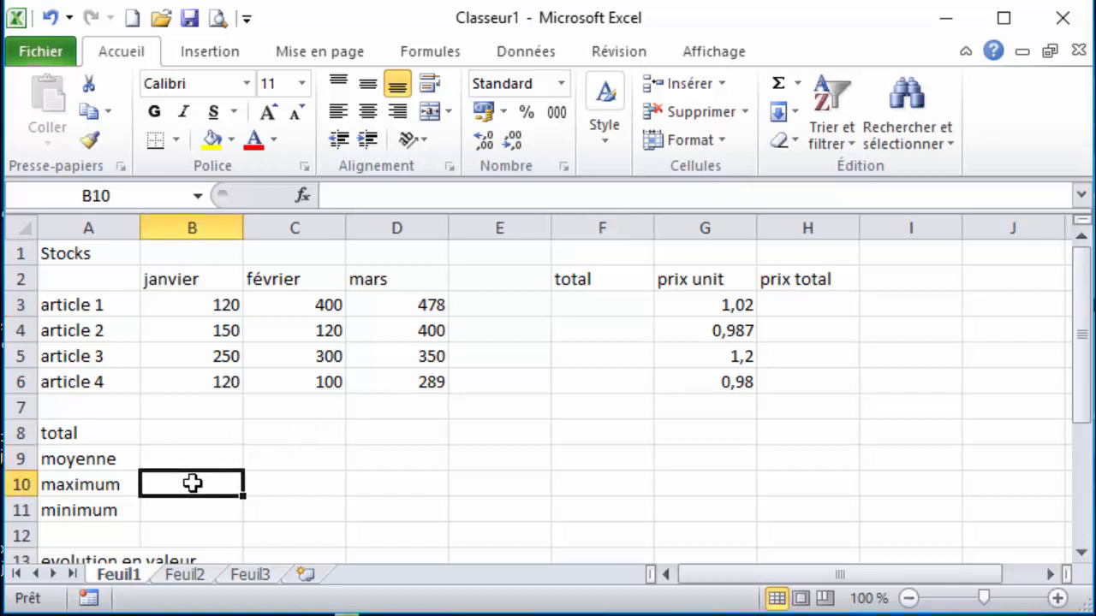
Calculate article 1's total quantity in F3 with the formula =B3+C3+D3, using cell references for the three months
{"action": "left_click", "coordinate": [567, 315]}
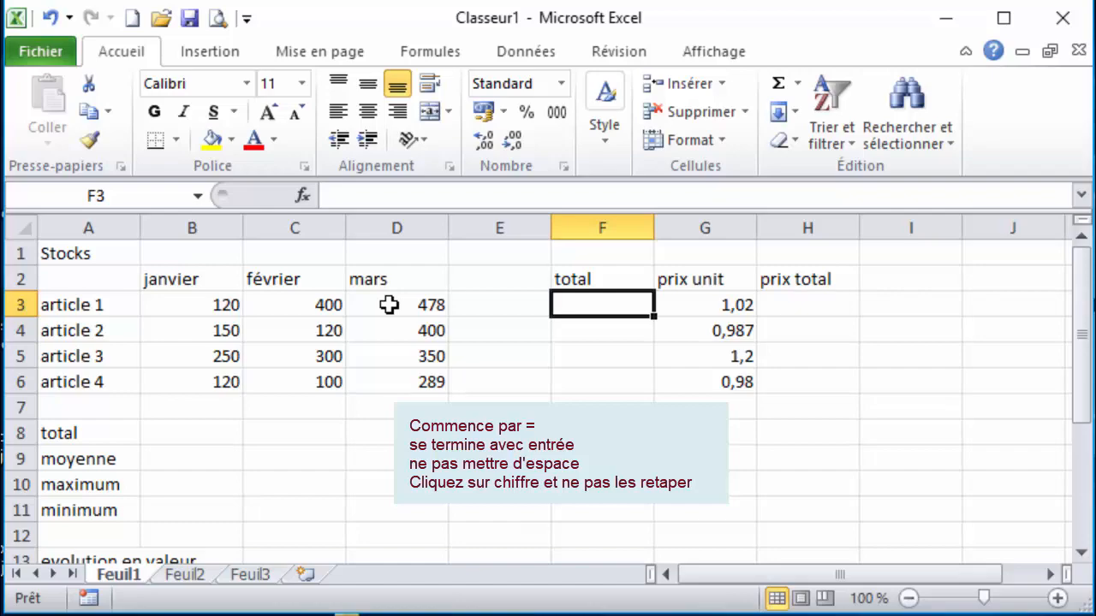
{"action": "type", "text": "="}
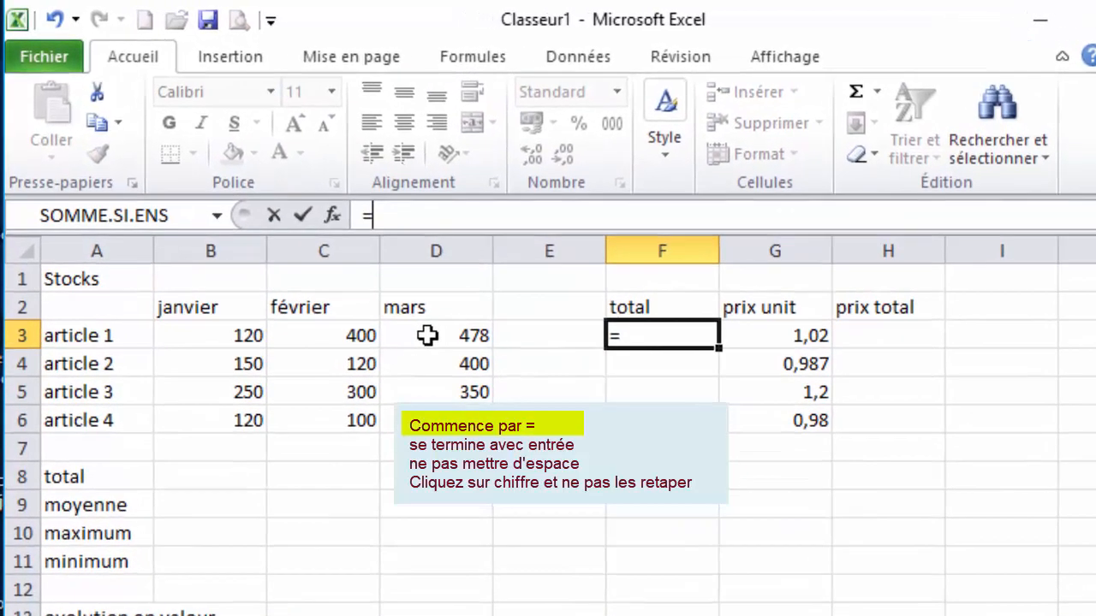
{"action": "left_click", "coordinate": [206, 337]}
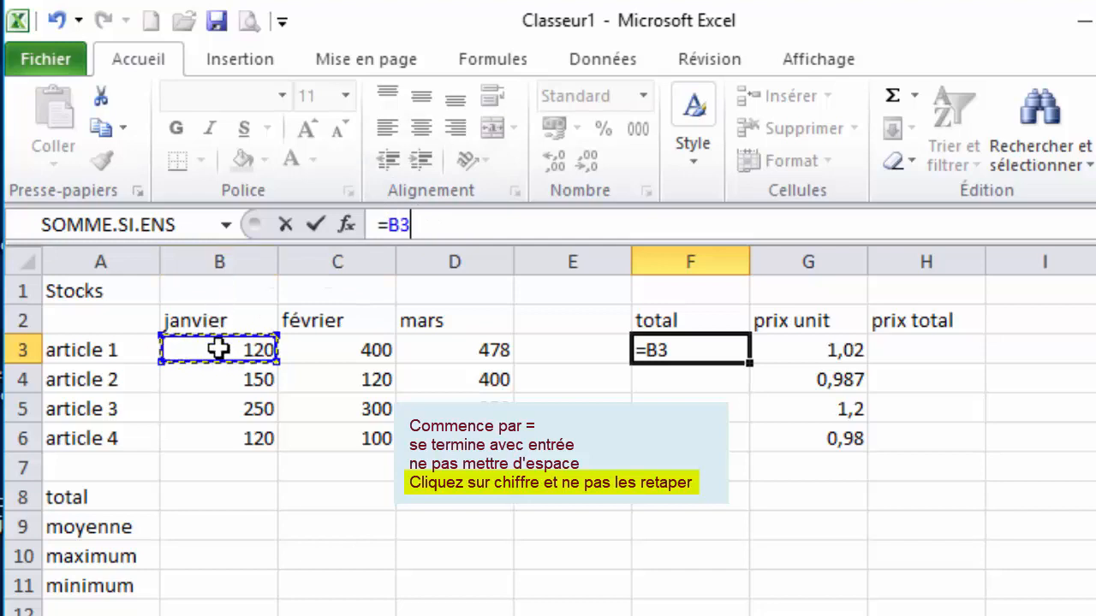
{"action": "type", "text": "+"}
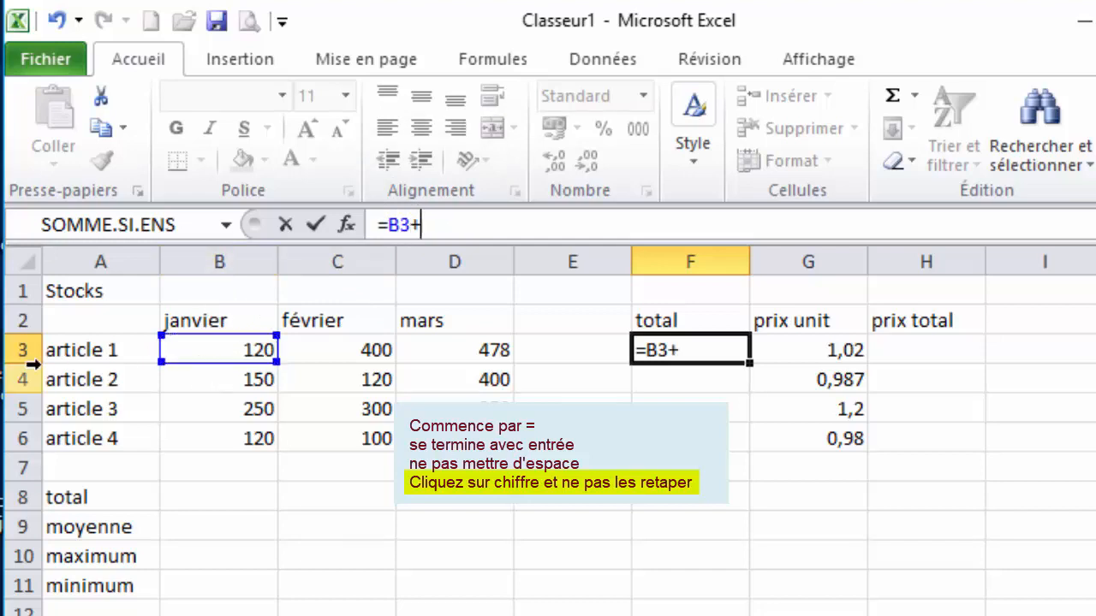
{"action": "left_click", "coordinate": [340, 352]}
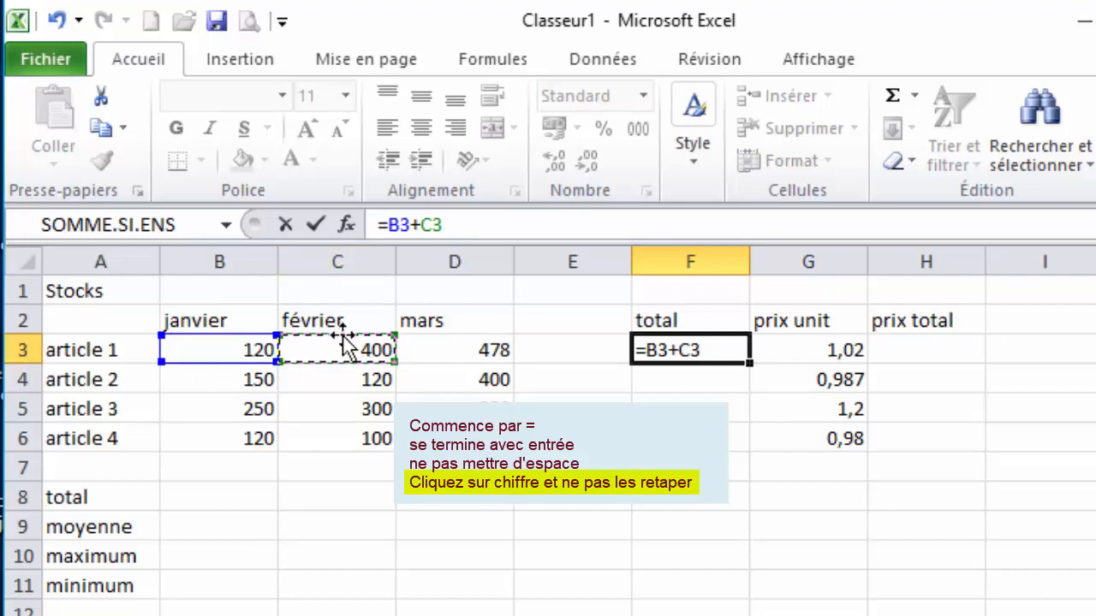
{"action": "type", "text": "+"}
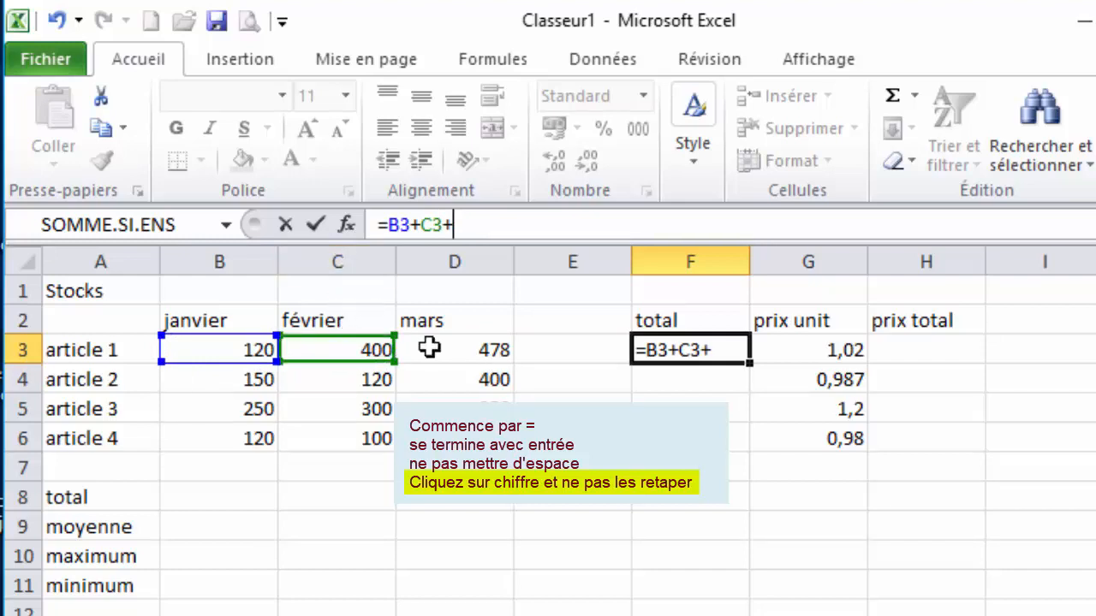
{"action": "left_click", "coordinate": [460, 350]}
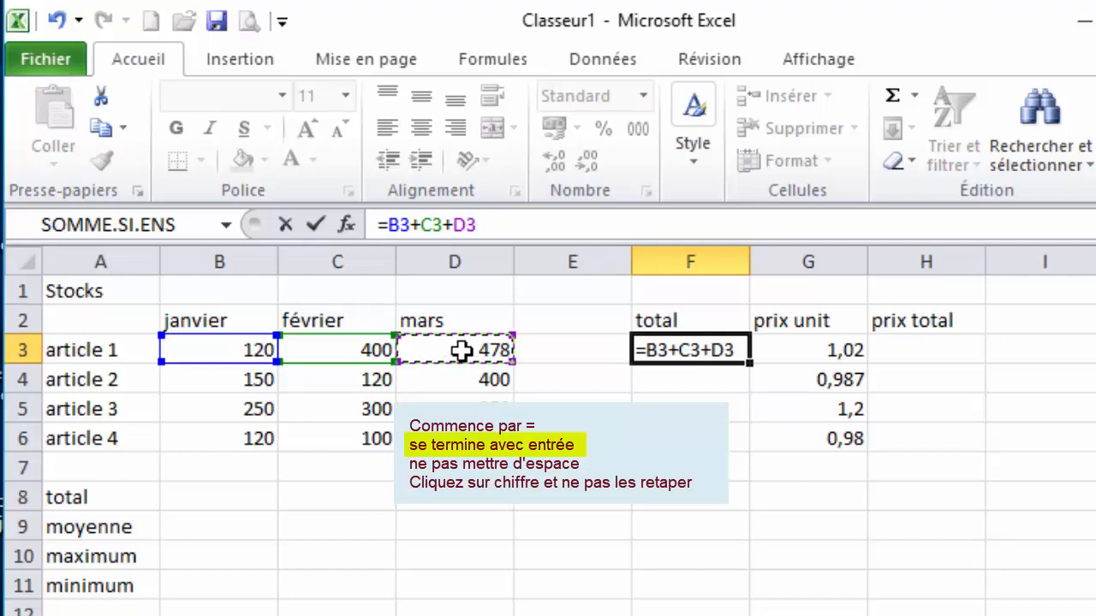
{"action": "key", "text": "Return"}
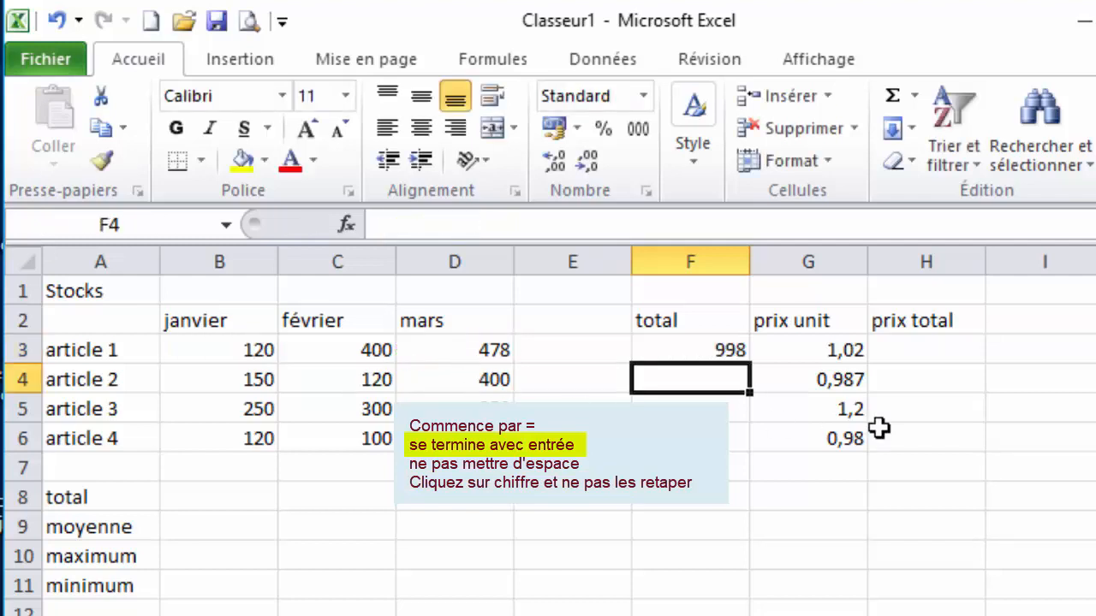
Copy the article 1 total formula from F3 down to articles 2 to 4 in F4:F6
{"action": "left_click", "coordinate": [676, 349]}
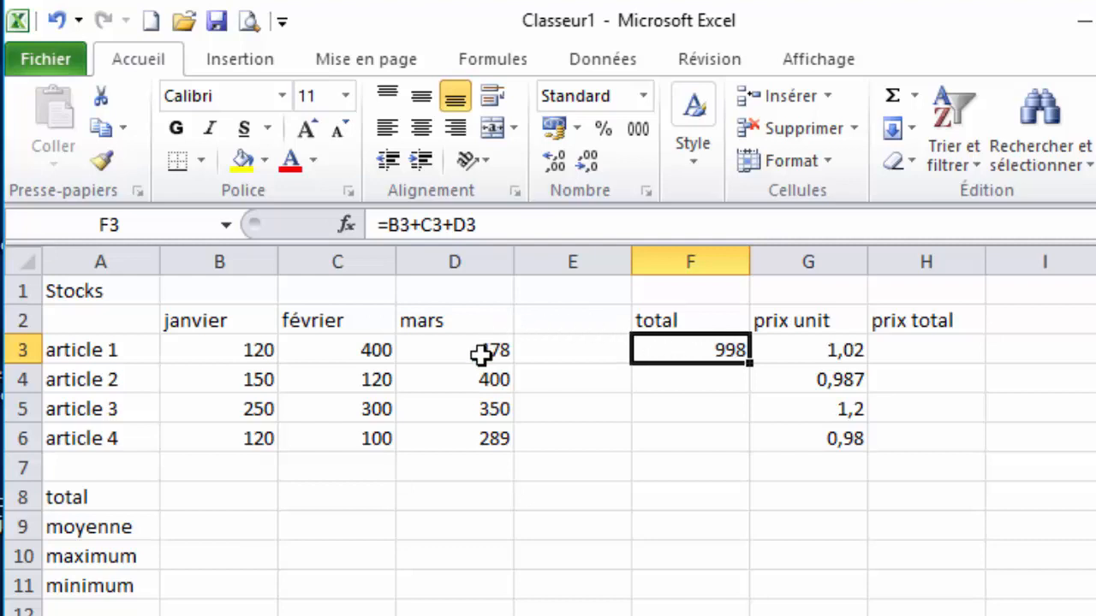
{"action": "left_click", "coordinate": [673, 385]}
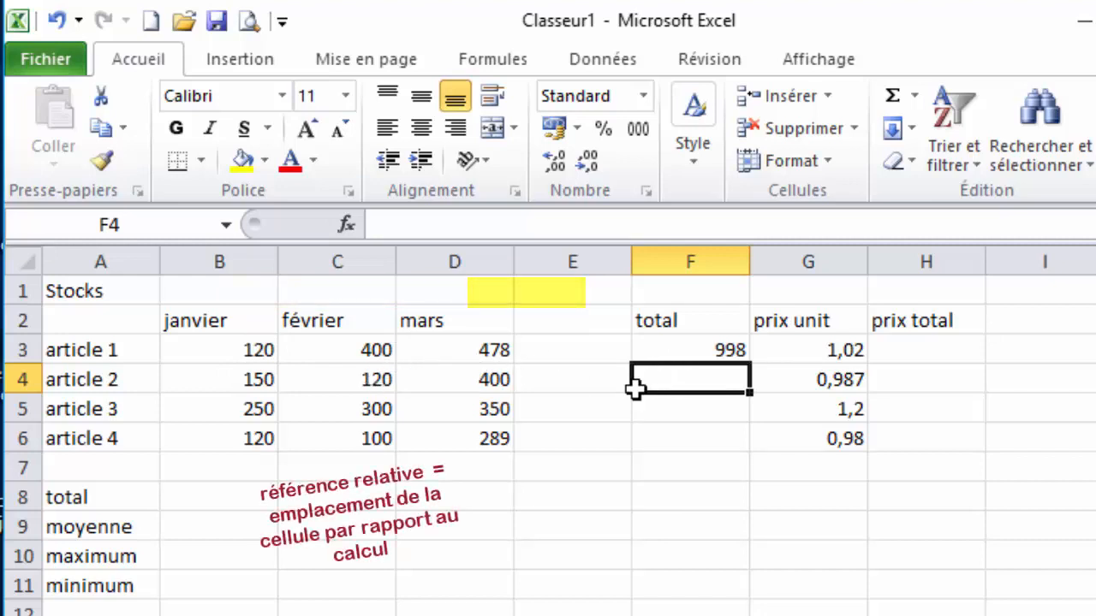
{"action": "left_click", "coordinate": [704, 407]}
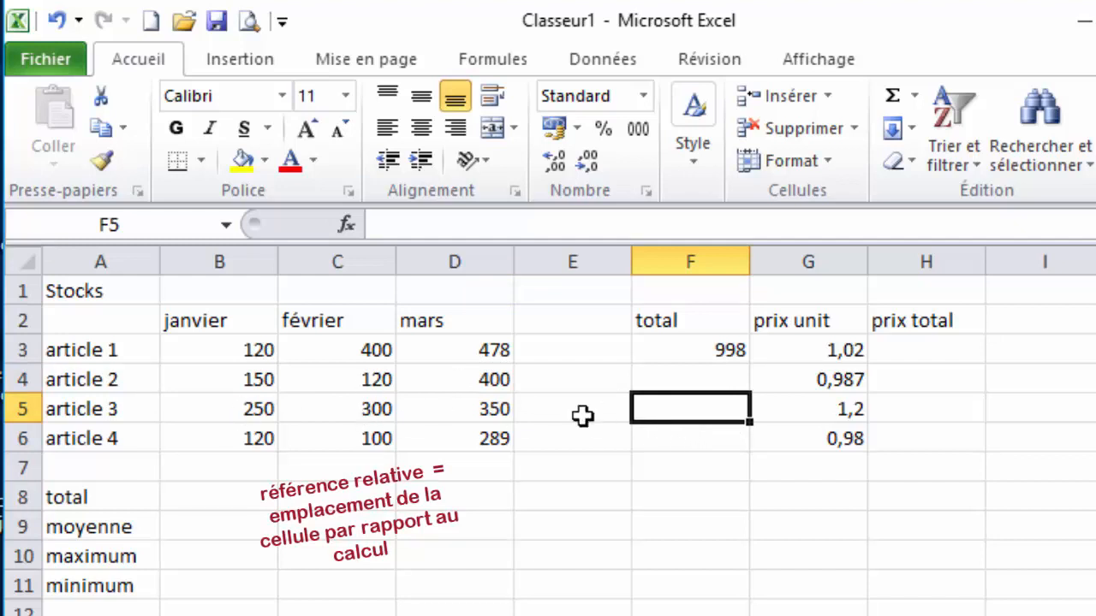
{"action": "left_click", "coordinate": [681, 438]}
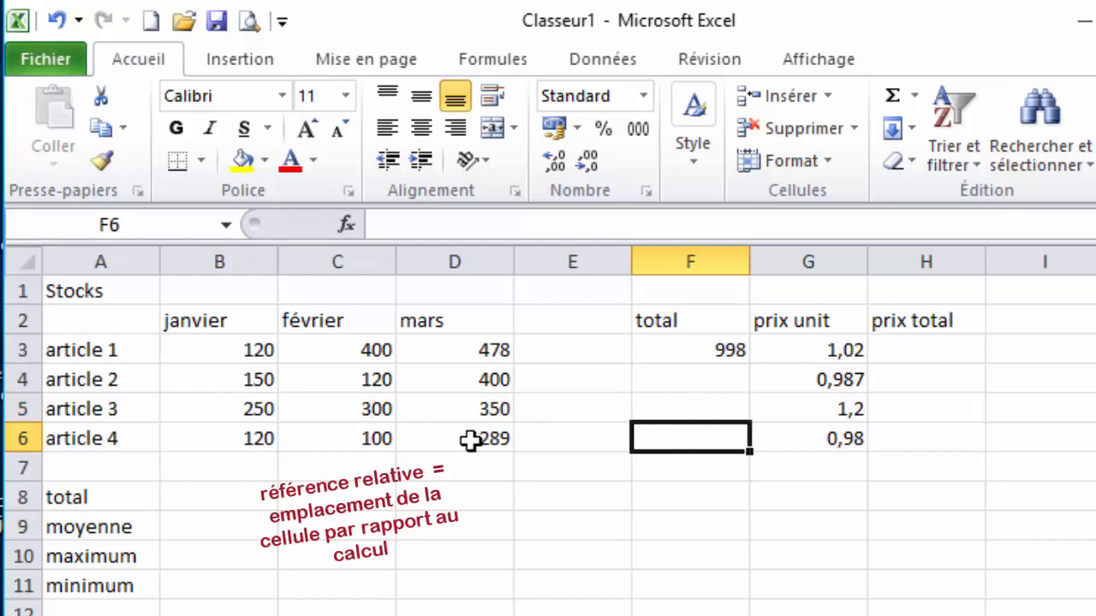
{"action": "left_click", "coordinate": [695, 342]}
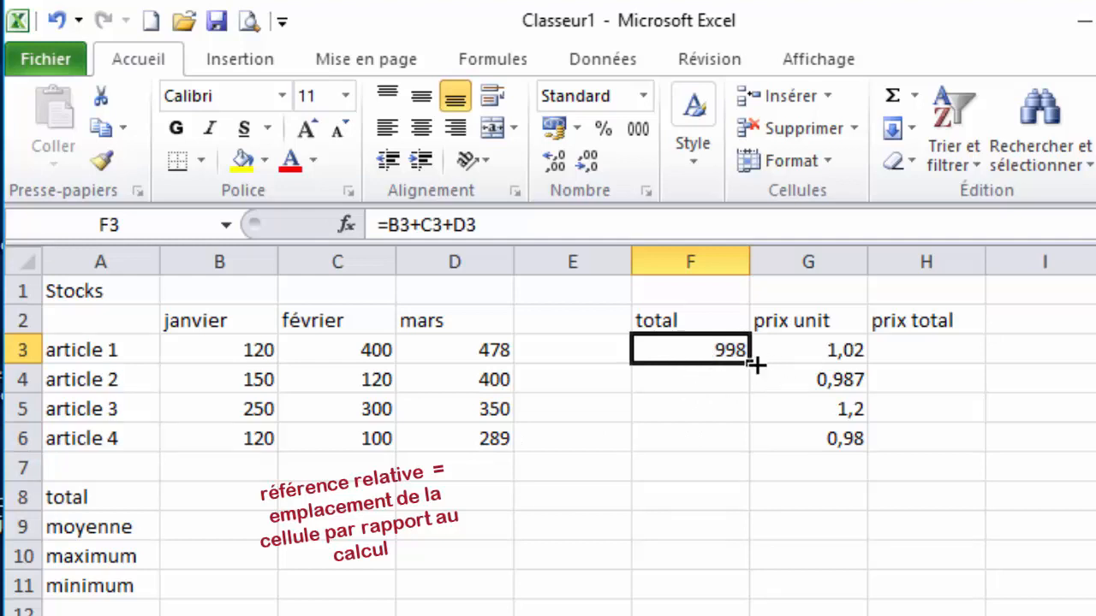
{"action": "left_click_drag", "start_coordinate": [755, 383], "coordinate": [771, 451]}
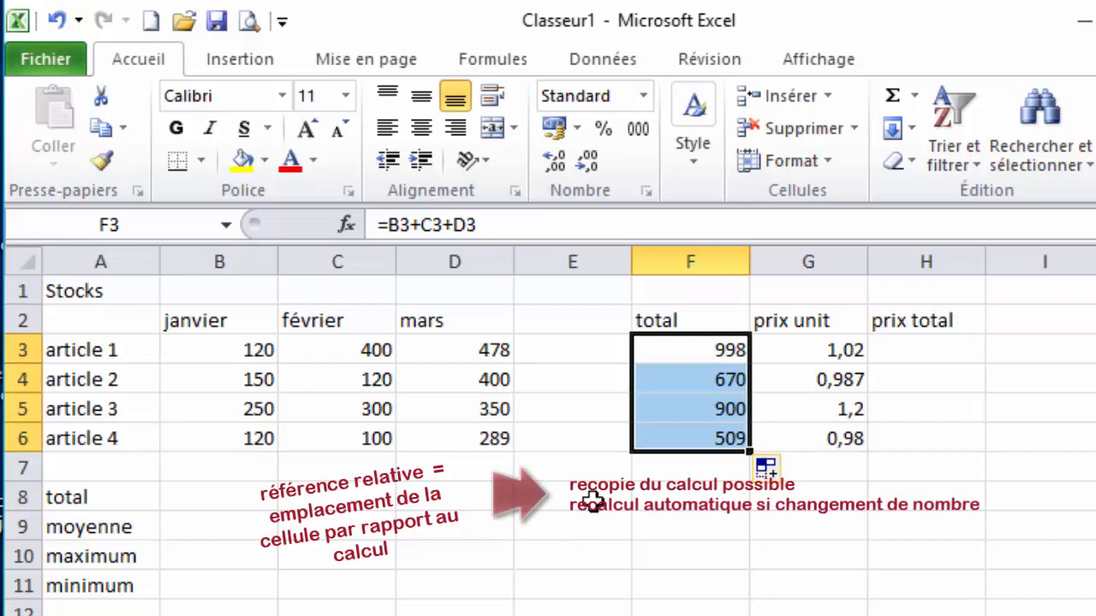
Check the cell references used by the total formulas of articles 1 to 3 in F3:F5
{"action": "left_click", "coordinate": [695, 348]}
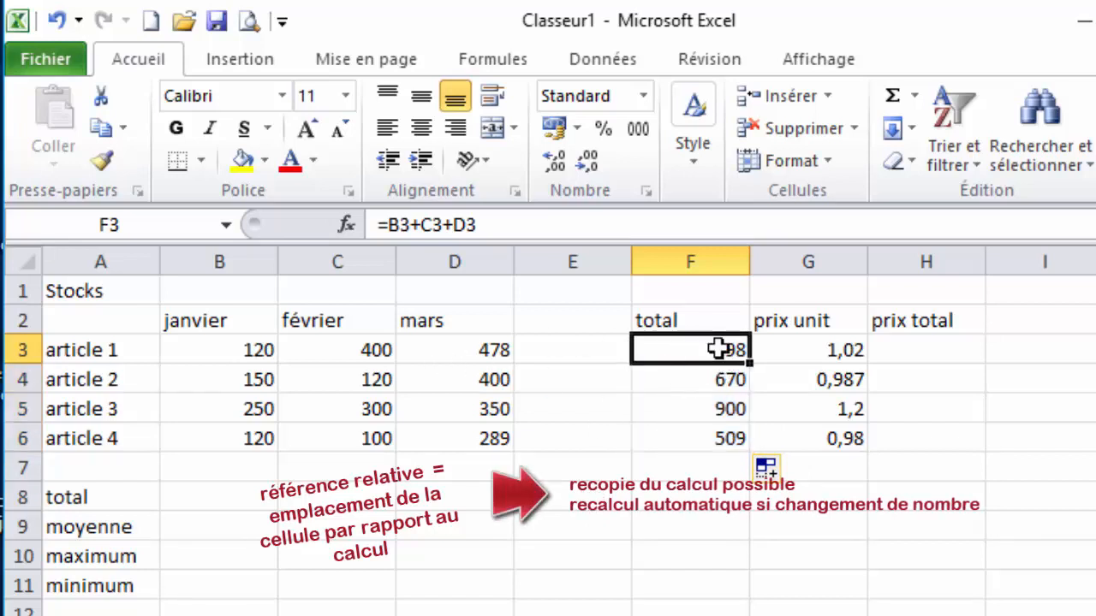
{"action": "left_click", "coordinate": [694, 385]}
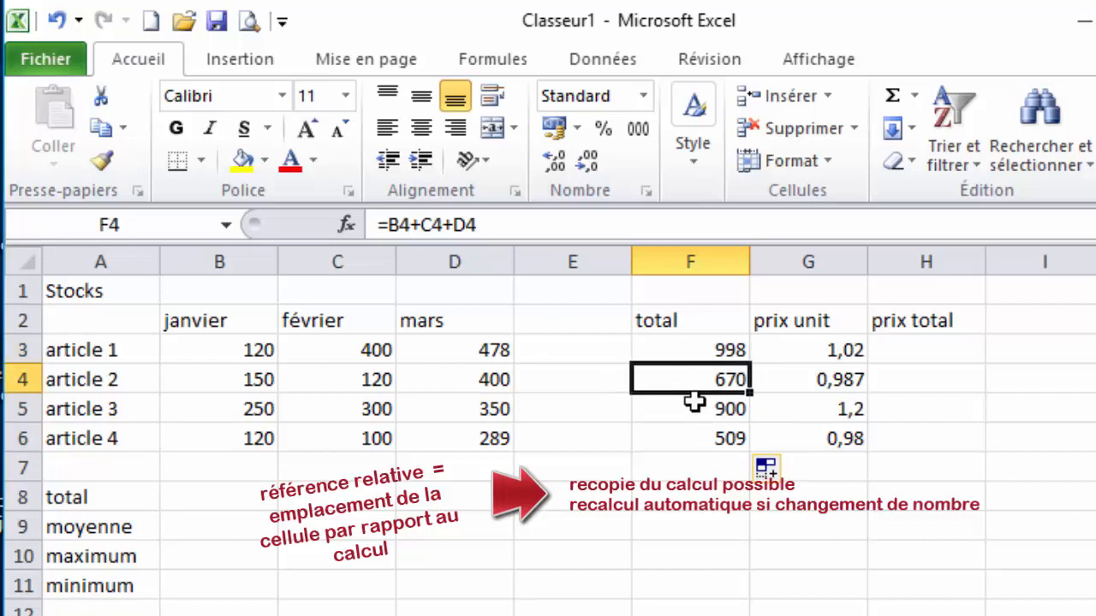
{"action": "left_click", "coordinate": [709, 409]}
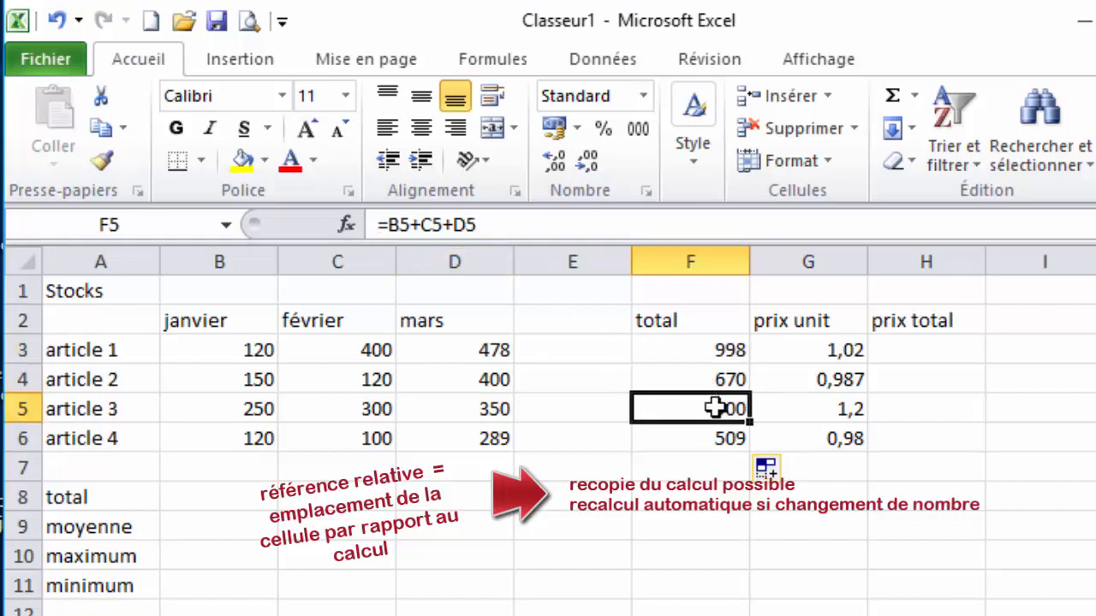
{"action": "left_click", "coordinate": [676, 343]}
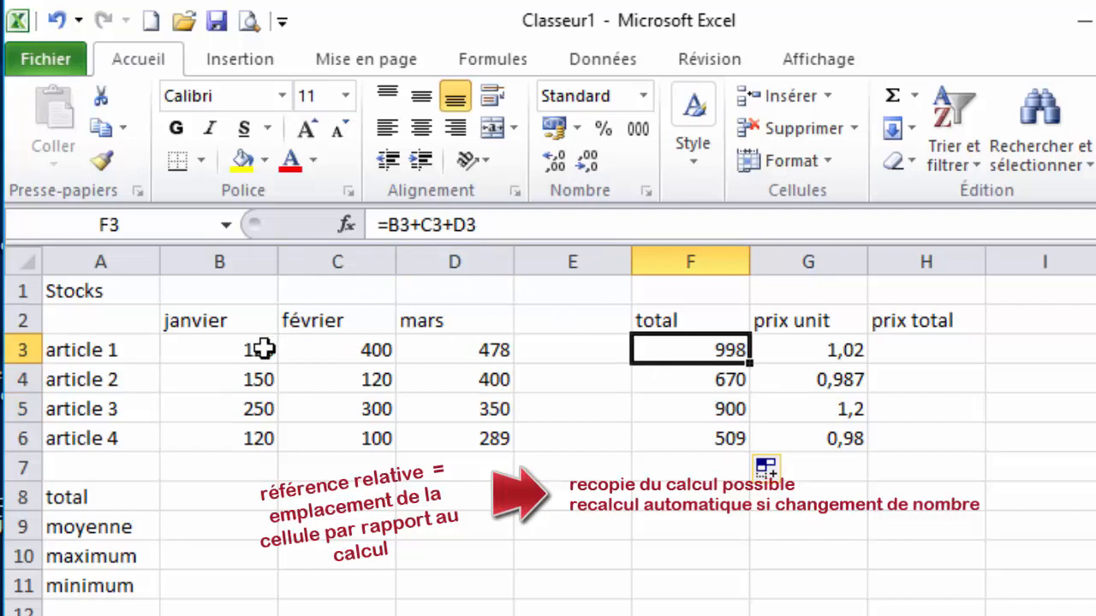
Change article 1's quantities to 300 for février in C3 and 200 for mars in D3
{"action": "left_click", "coordinate": [340, 350]}
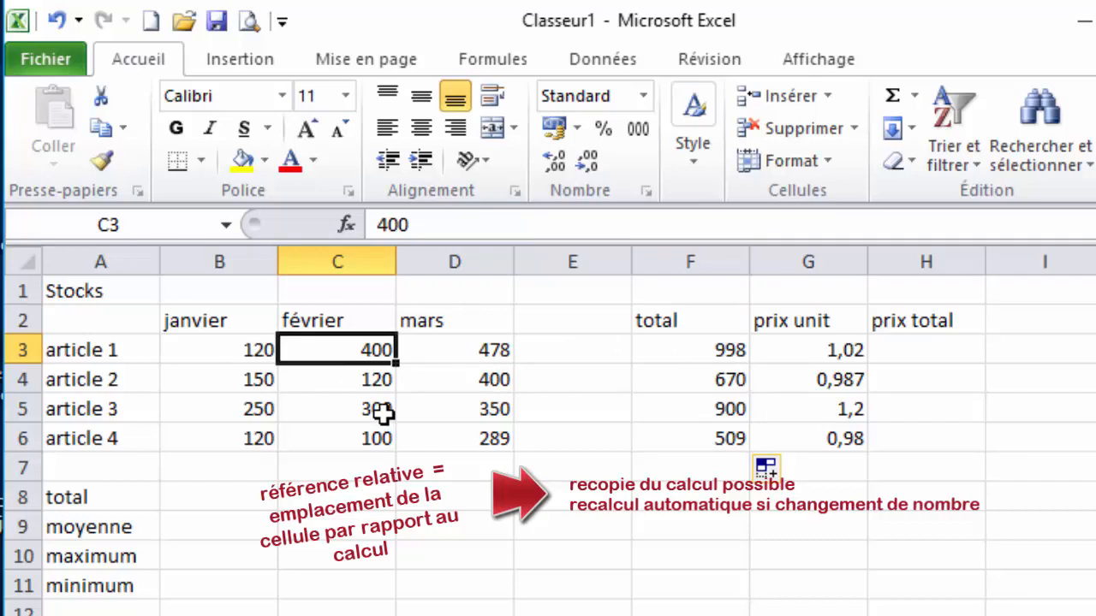
{"action": "type", "text": "300"}
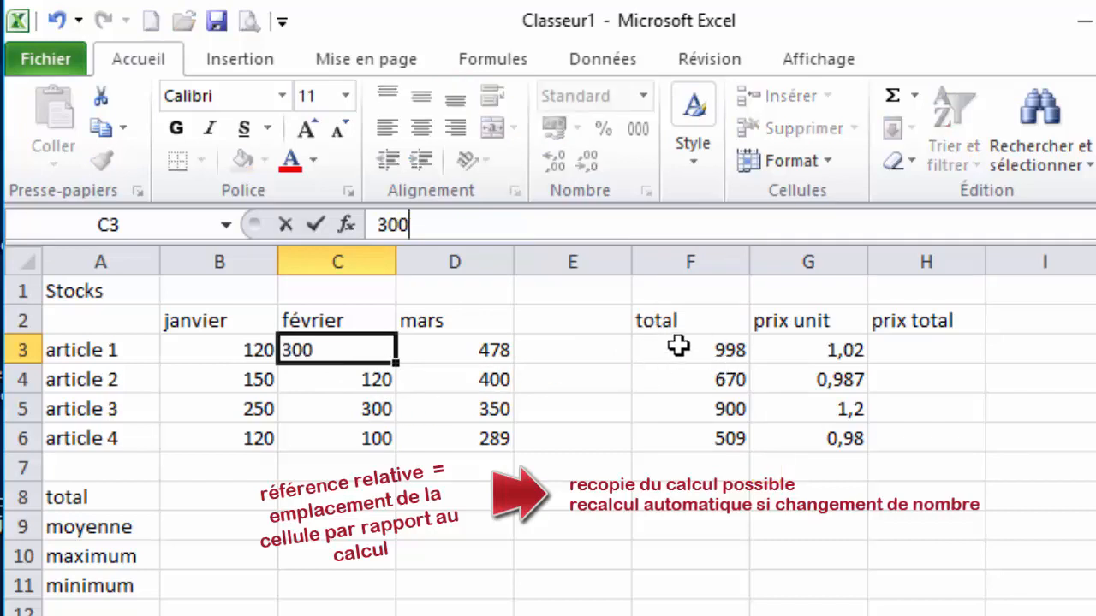
{"action": "key", "text": "Return"}
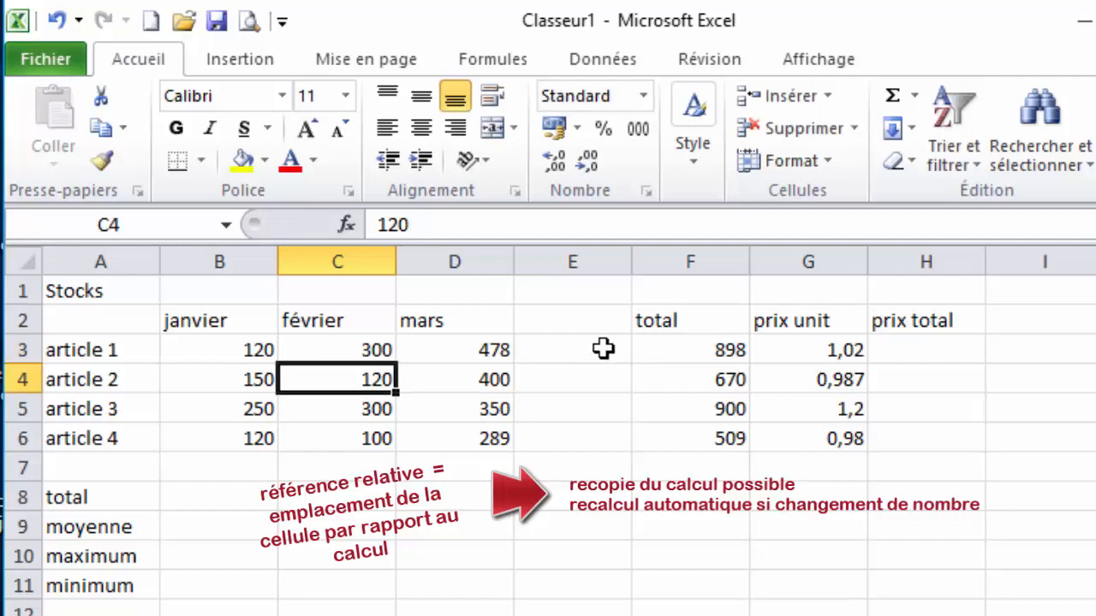
{"action": "left_click", "coordinate": [472, 350]}
{"action": "type", "text": "200"}
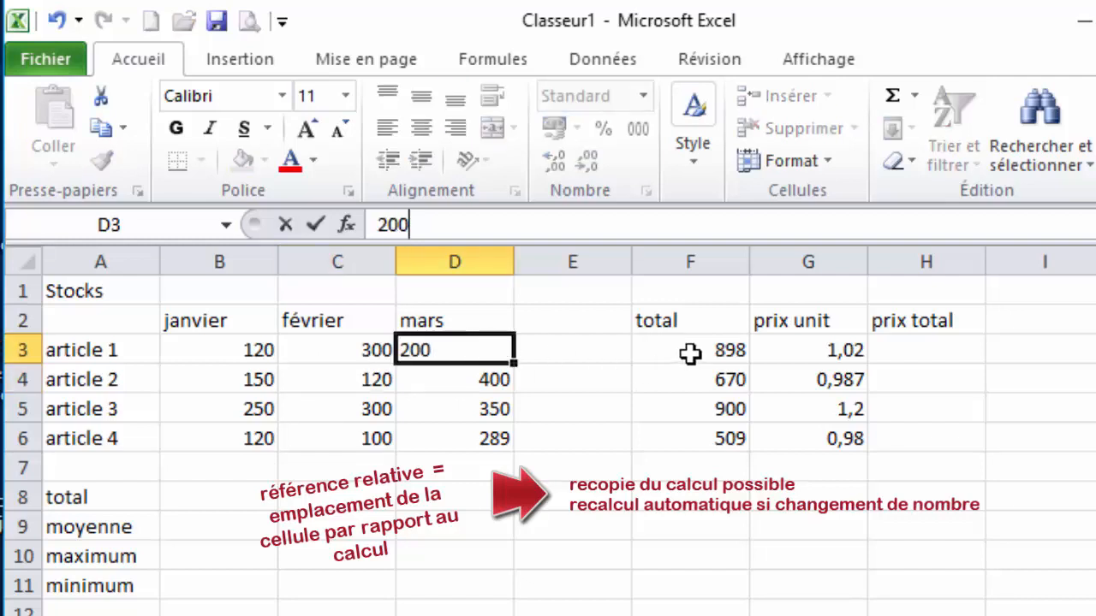
{"action": "key", "text": "Return"}
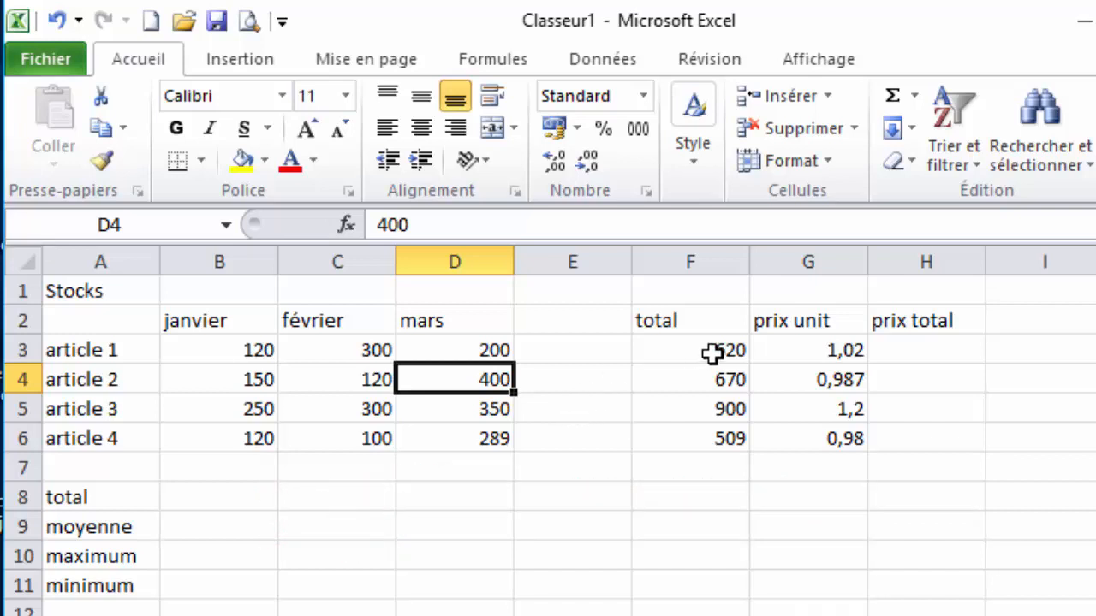
Clear the totals in F3:F6, and calculate article 1's total in F3 with the SOMME function over B3:D3
{"action": "mouse_move", "coordinate": [710, 354]}
{"action": "left_mouse_down"}
{"action": "mouse_move", "coordinate": [729, 428]}
{"action": "mouse_move", "coordinate": [709, 440]}
{"action": "left_mouse_up"}
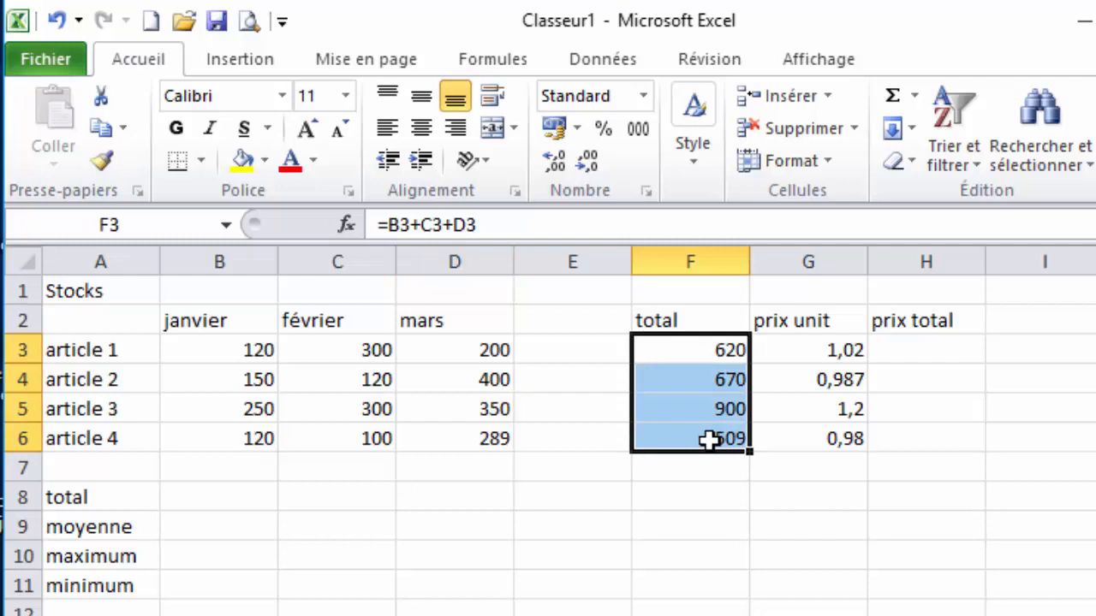
{"action": "key", "text": "Delete"}
{"action": "left_click", "coordinate": [715, 354]}
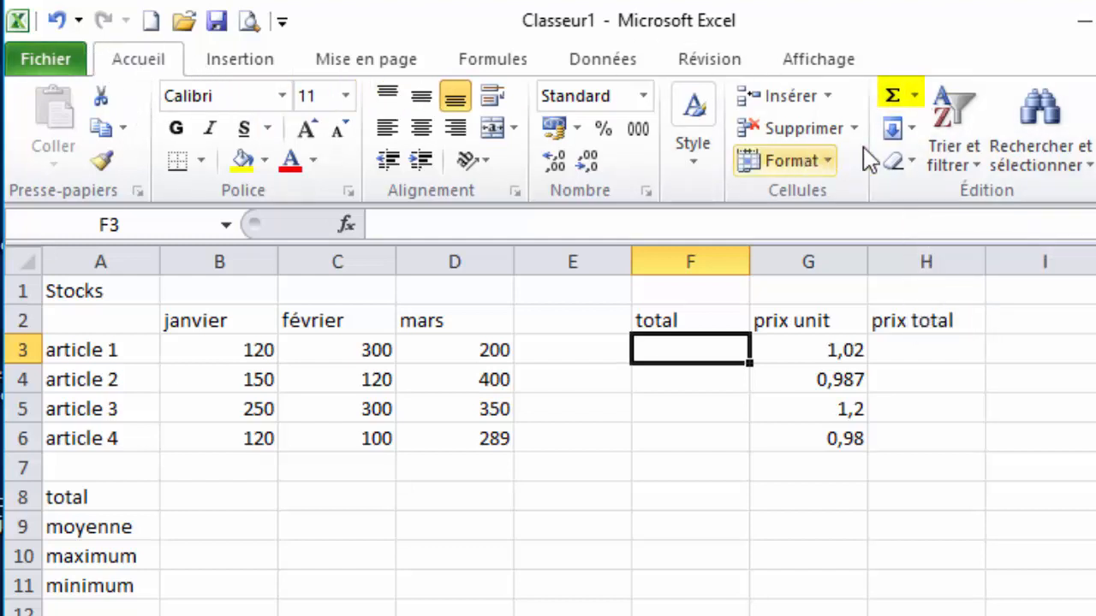
{"action": "left_click", "coordinate": [915, 97]}
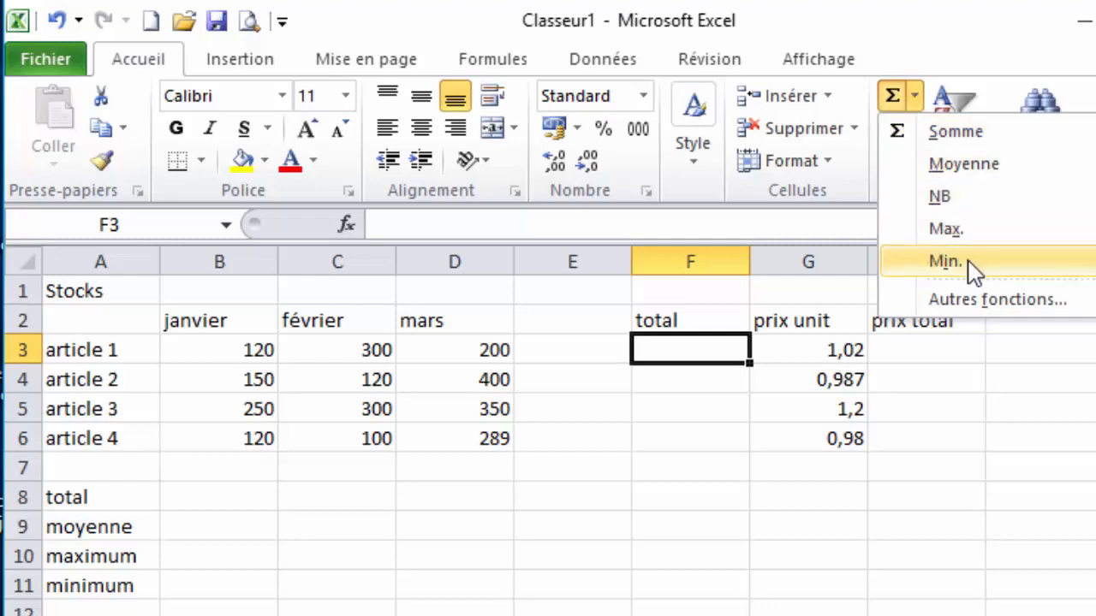
{"action": "left_click", "coordinate": [953, 131]}
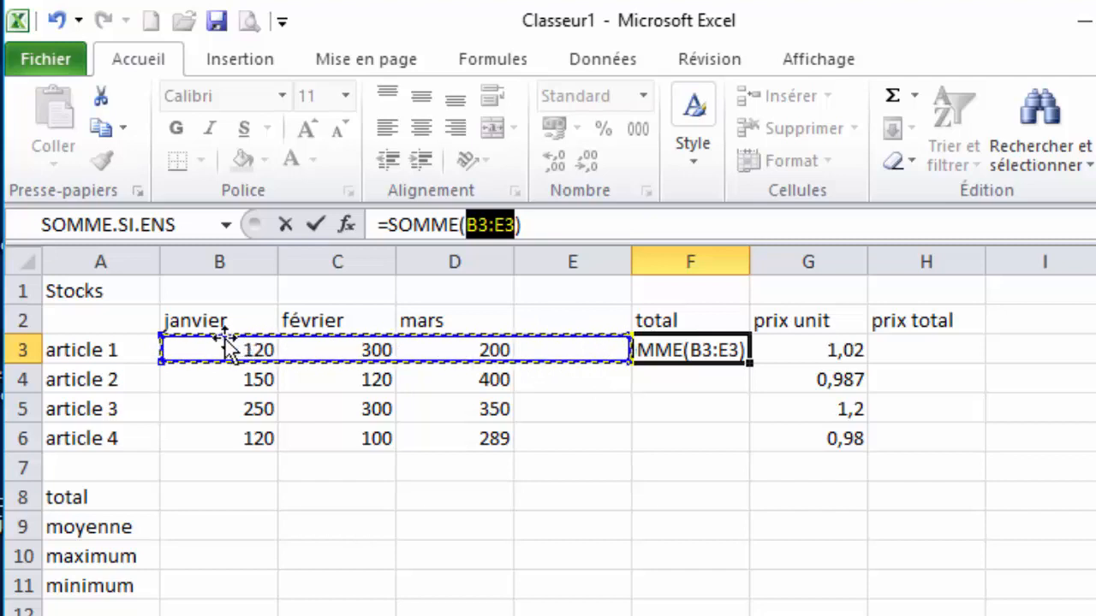
{"action": "left_click_drag", "start_coordinate": [219, 350], "coordinate": [461, 348]}
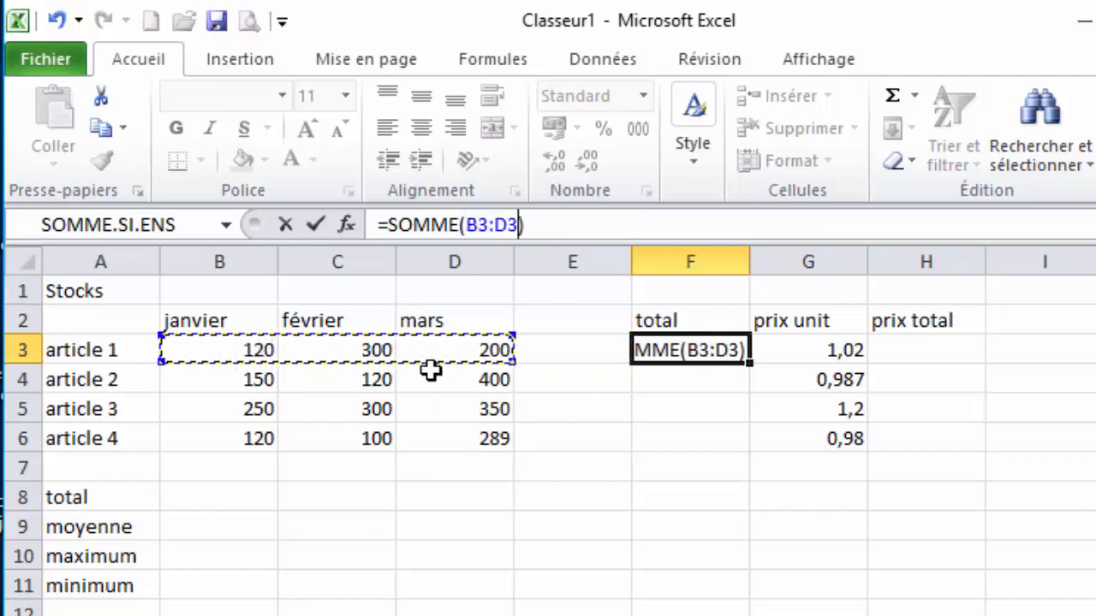
{"action": "key", "text": "Return"}
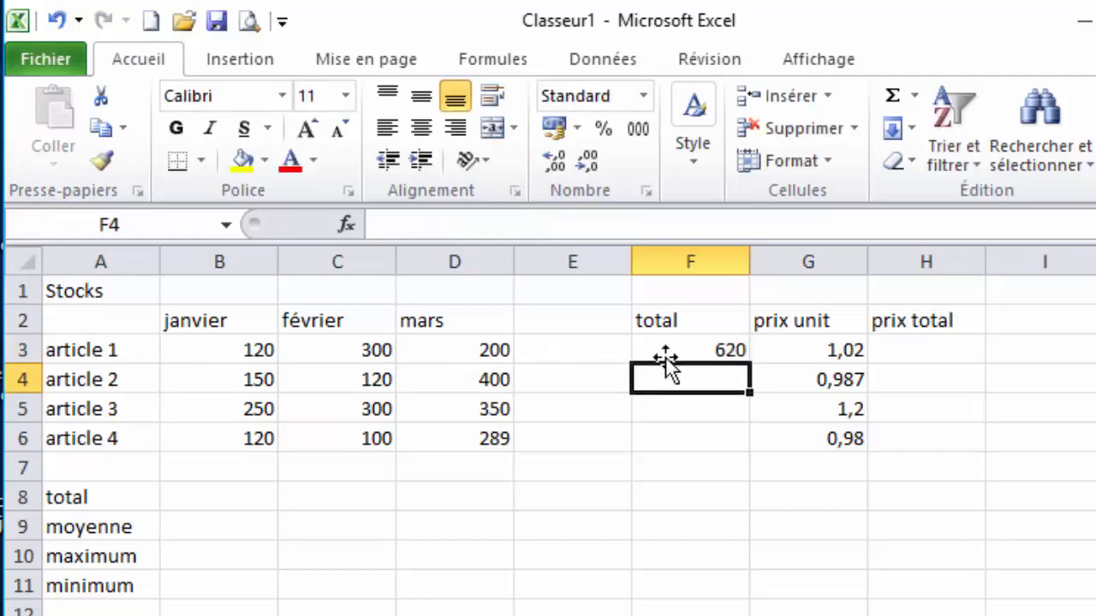
Copy article 1's SOMME formula from F3 down to articles 2 to 4 in F4:F6
{"action": "left_click", "coordinate": [722, 349]}
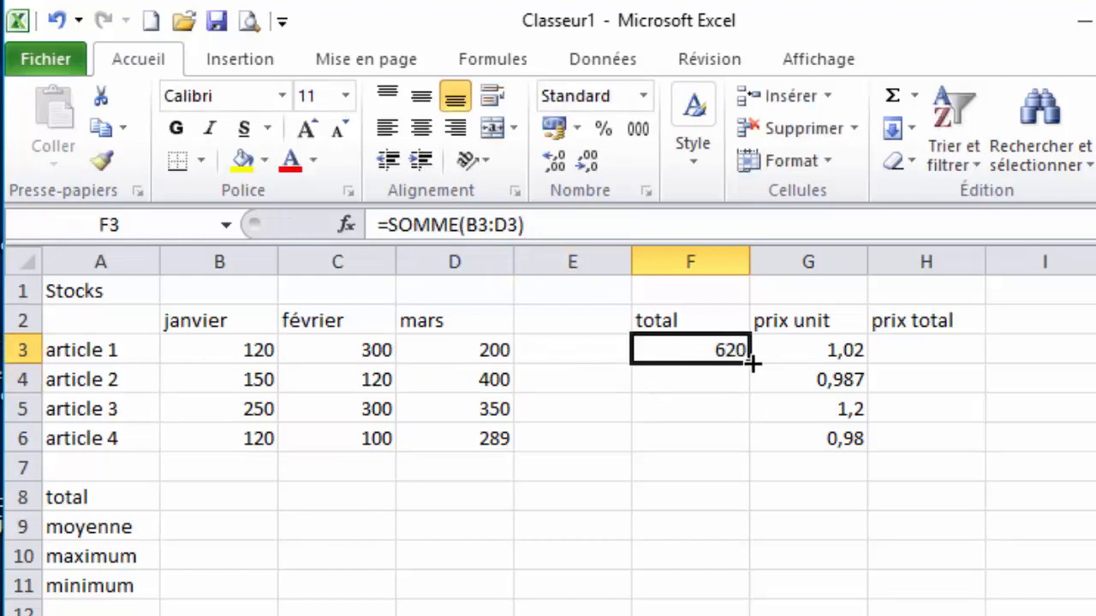
{"action": "left_click_drag", "start_coordinate": [750, 363], "coordinate": [753, 450]}
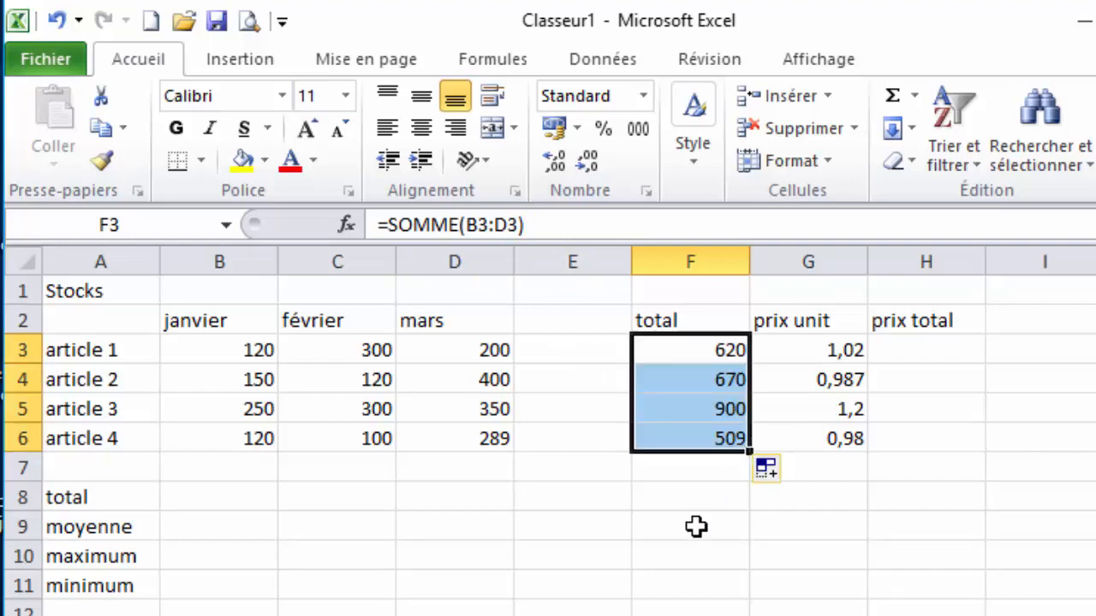